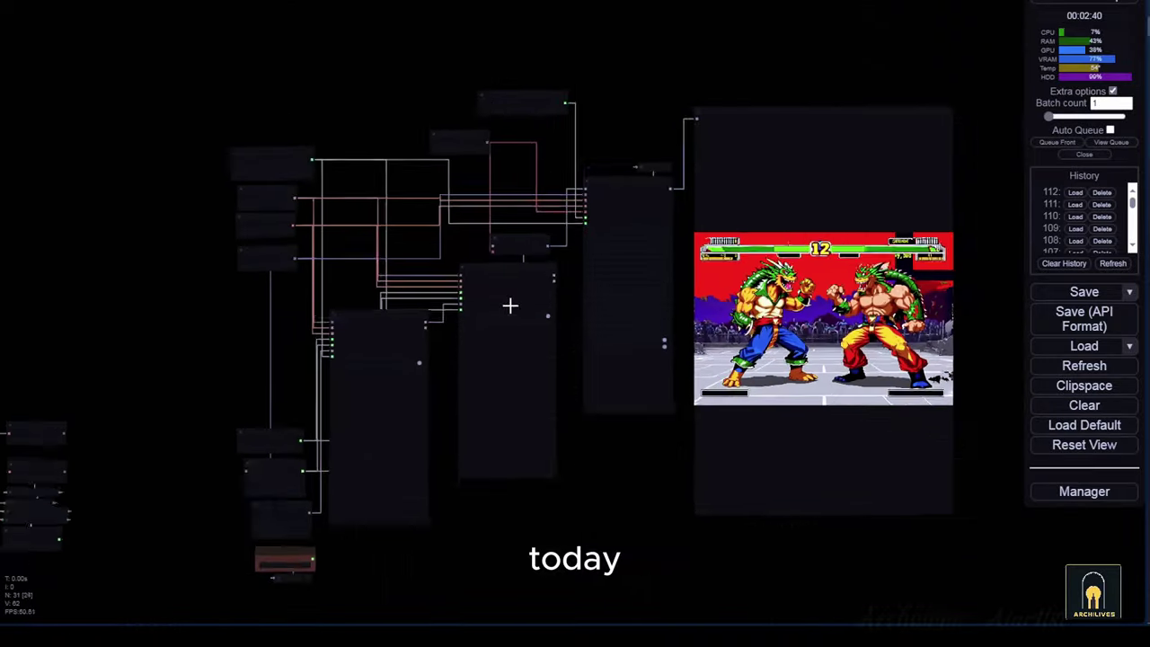
# Step: Move the KSamplerSelect, BasicScheduler, EmptySD3LatentImage and Float Constant nodes away from the first sampler node to space out the workflow
pyautogui.scroll(10, 320, 419)
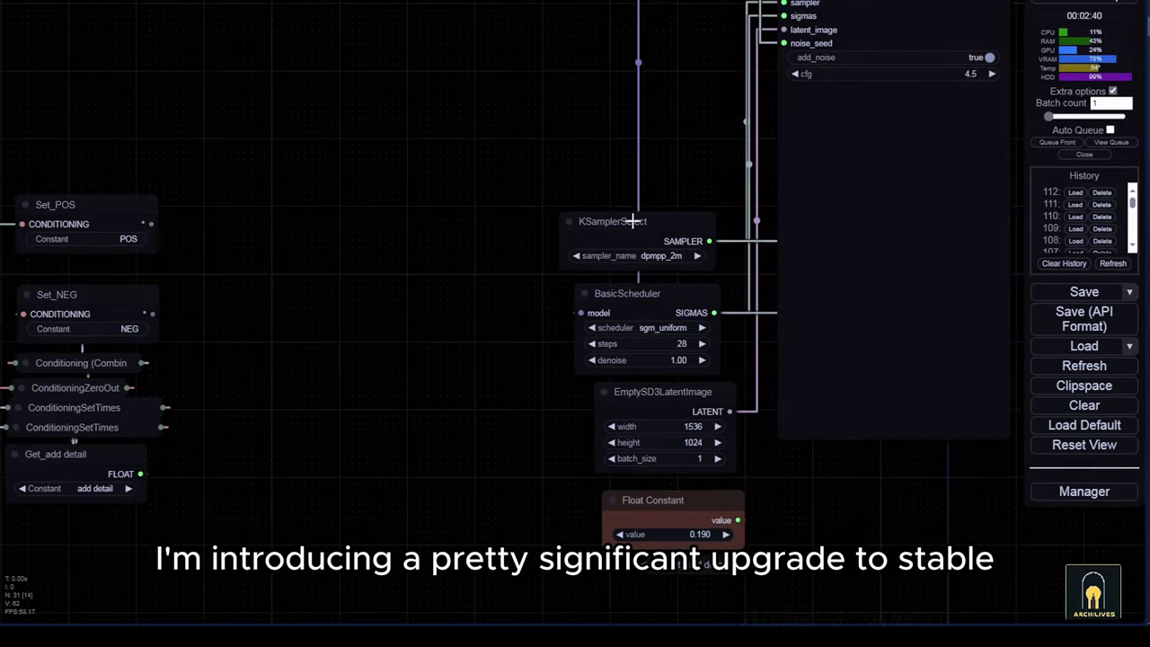
pyautogui.moveTo(635, 221); pyautogui.dragTo(523, 166)
pyautogui.moveTo(719, 345); pyautogui.dragTo(596, 290)
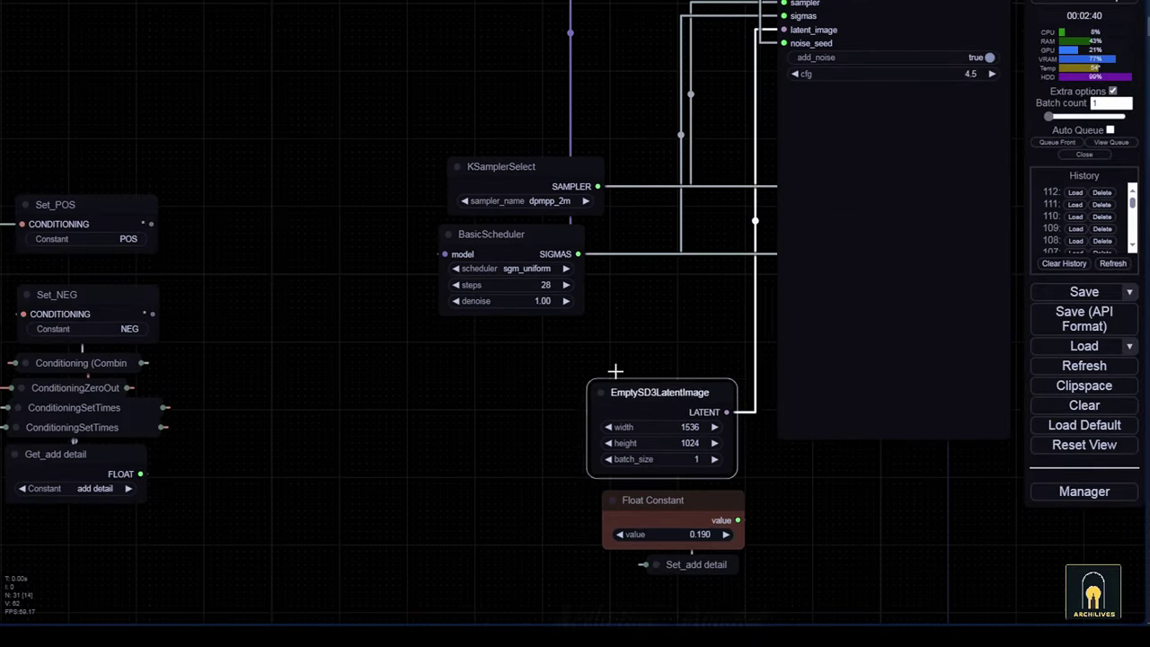
pyautogui.moveTo(677, 393); pyautogui.dragTo(525, 342)
pyautogui.moveTo(680, 512); pyautogui.dragTo(596, 484)
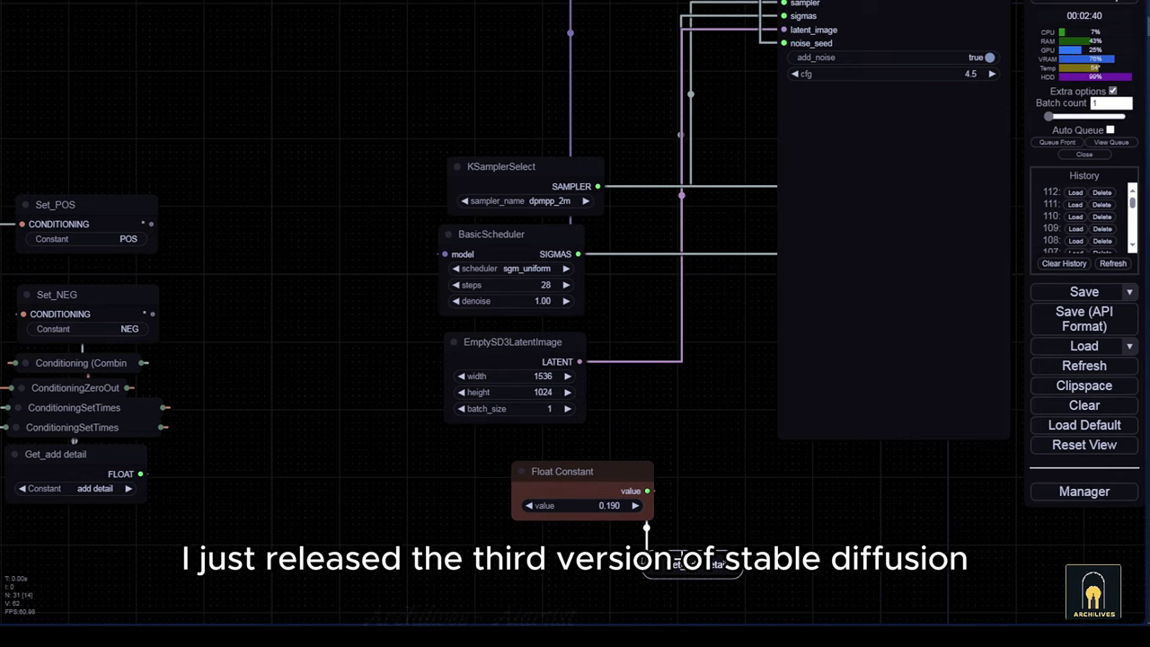
pyautogui.scroll(-4, 667, 429)
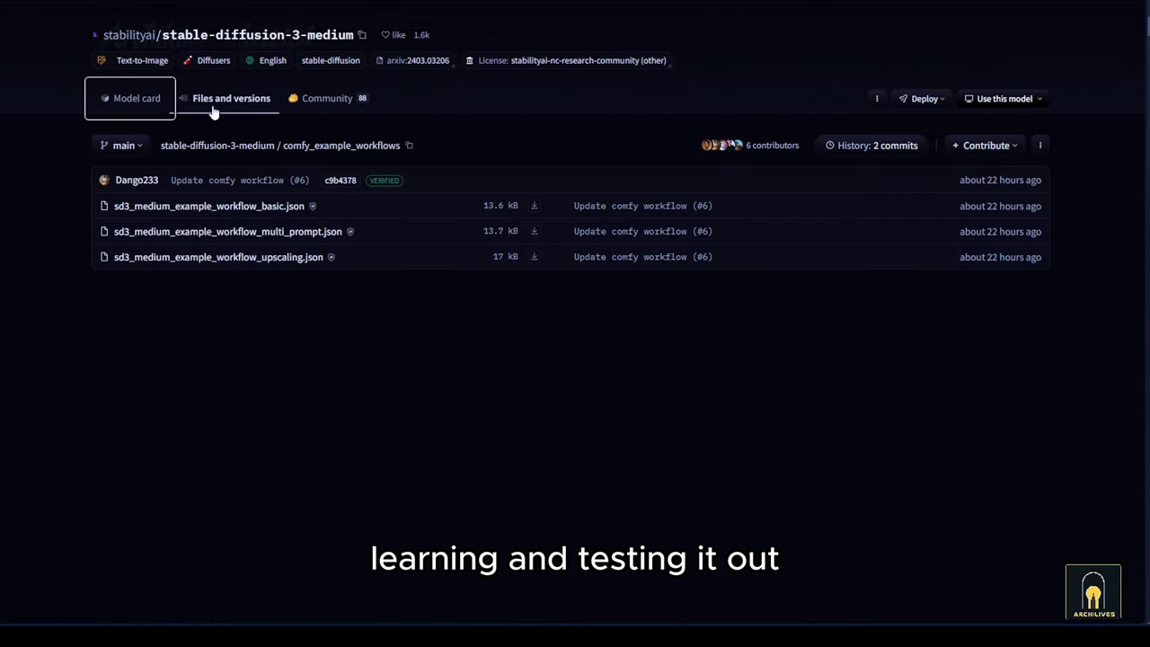
# Step: On Hugging Face, open the stable-diffusion-3-medium model card and look through its sample images, architecture diagram, file variants and safety sections
pyautogui.click(131, 98)
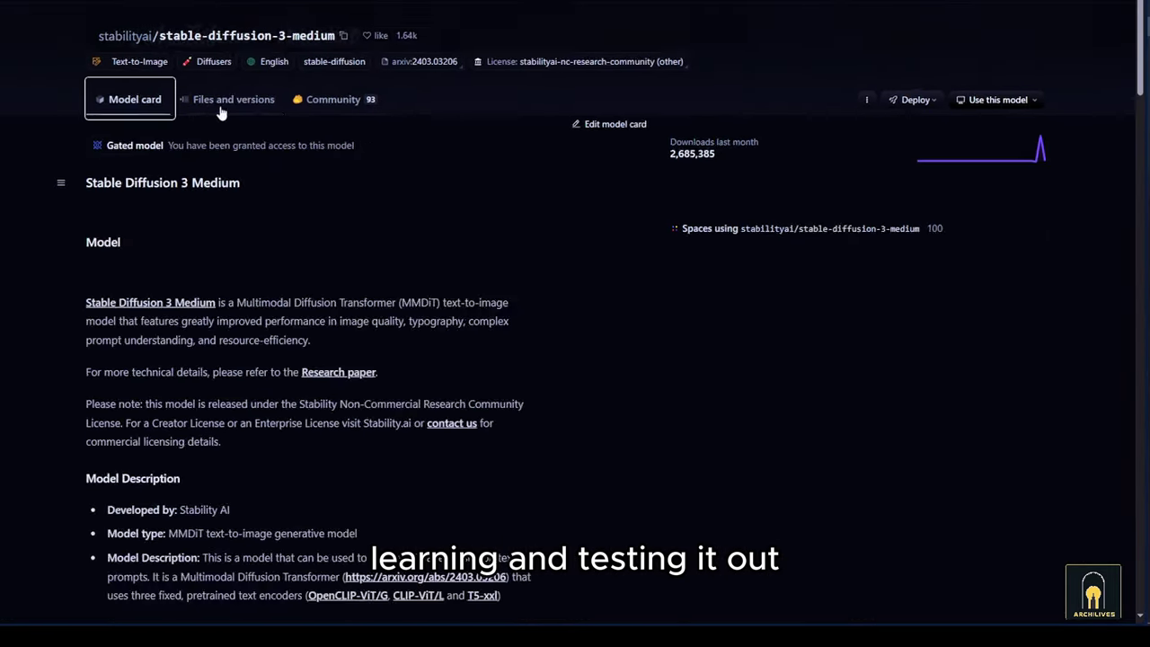
pyautogui.scroll(-8, 410, 257)
pyautogui.scroll(5, 519, 268)
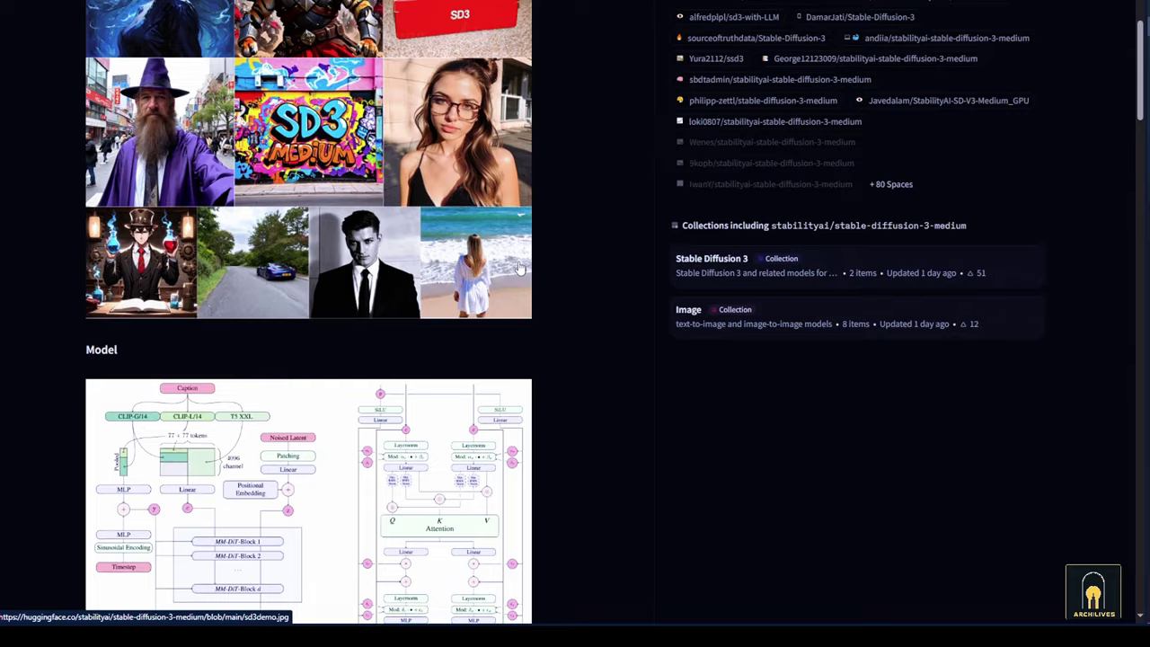
pyautogui.scroll(1, 332, 126)
pyautogui.scroll(-10, 449, 218)
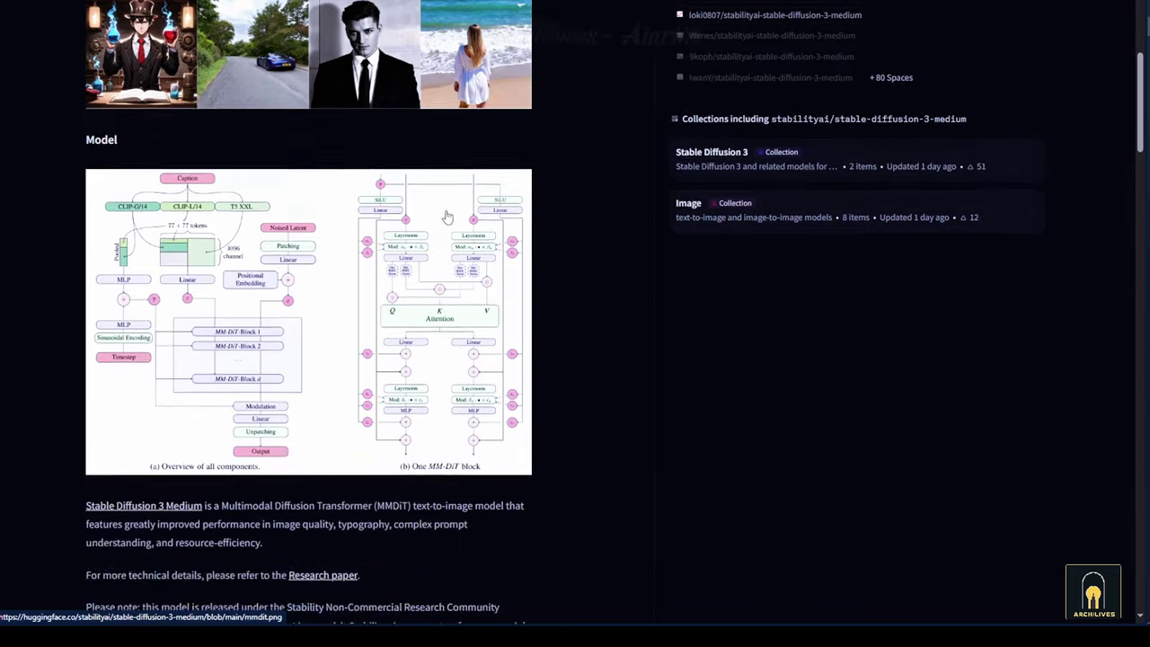
pyautogui.scroll(-15, 449, 218)
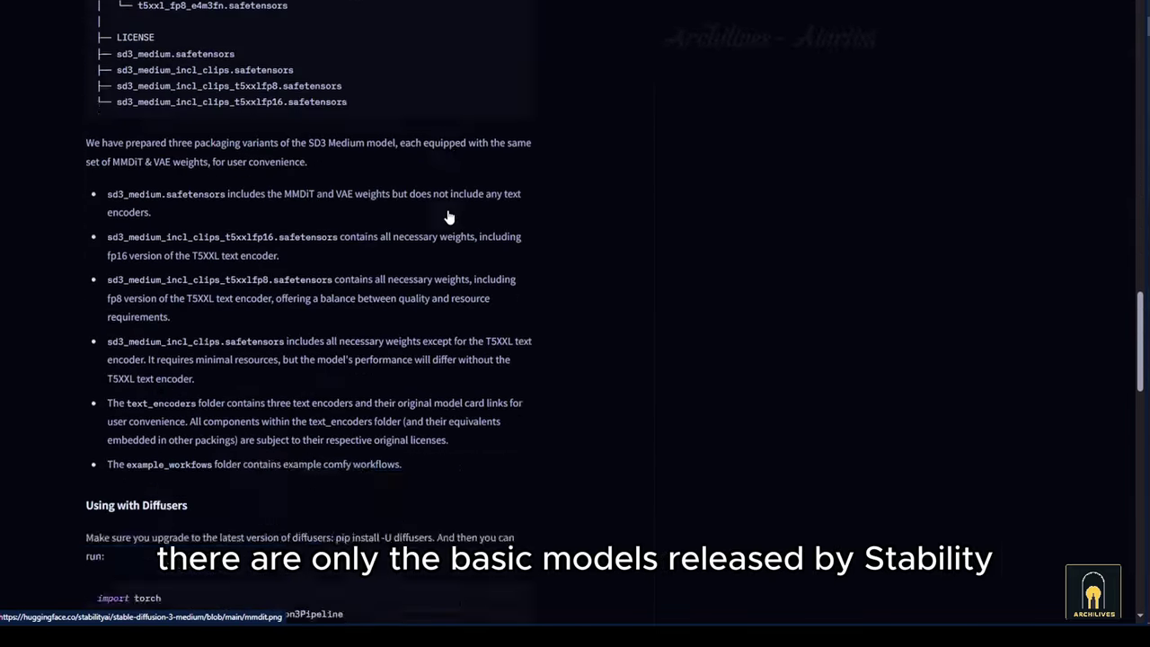
pyautogui.scroll(-7, 449, 218)
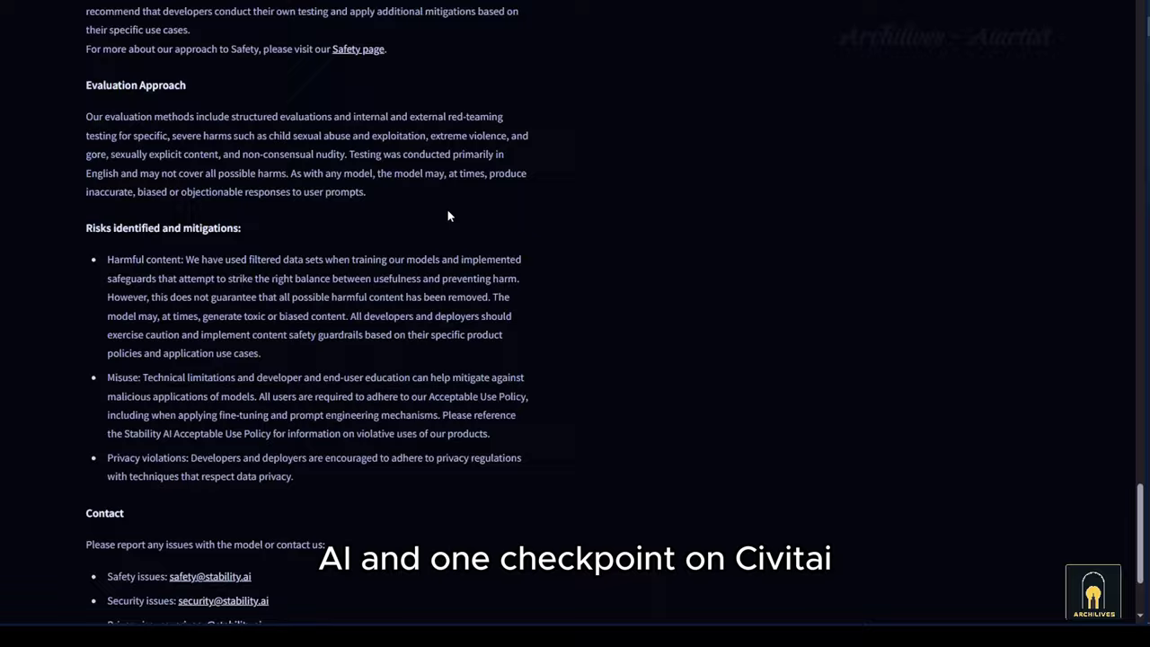
pyautogui.scroll(14, 449, 217)
pyautogui.scroll(15, 449, 216)
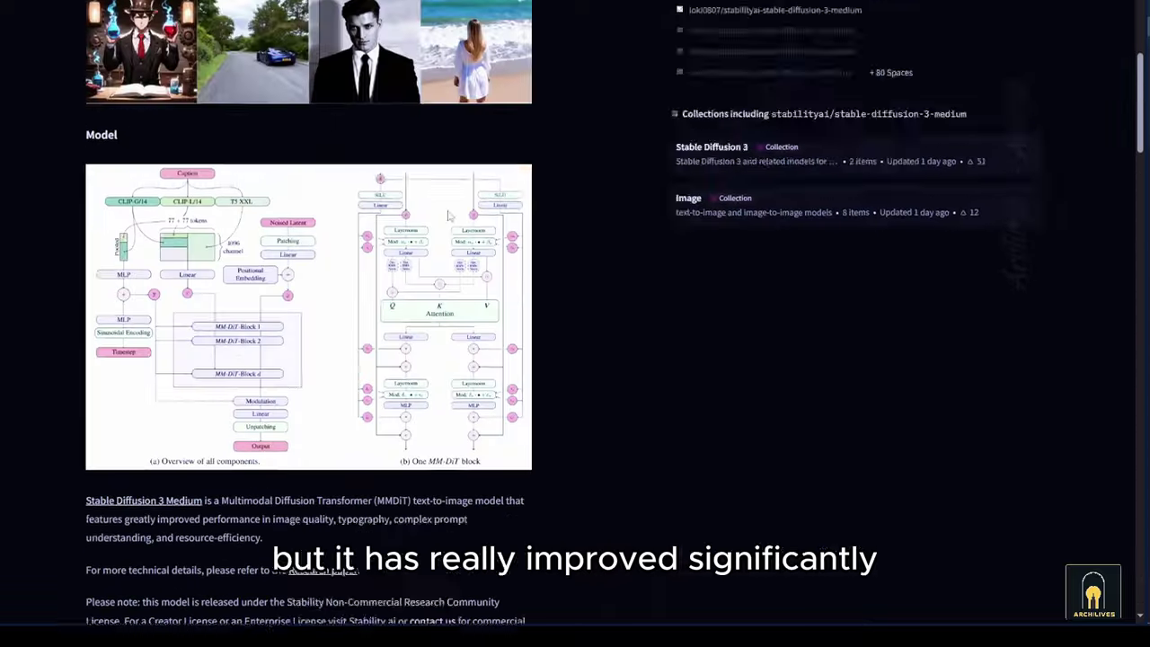
pyautogui.scroll(1, 449, 215)
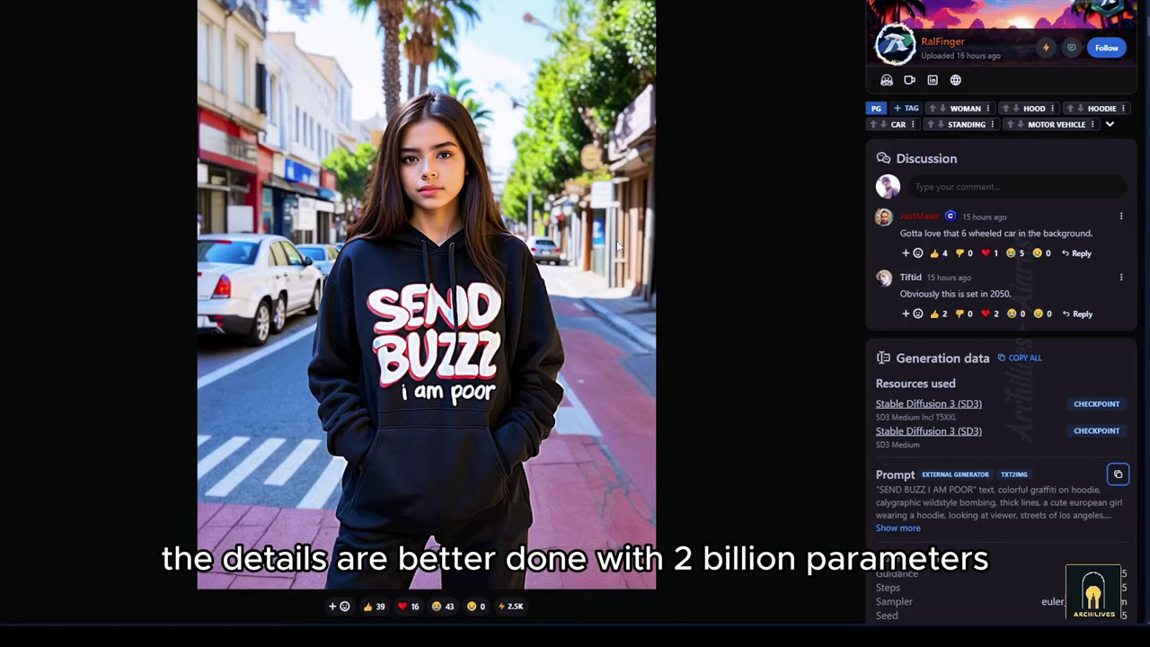
# Step: On Civitai, close the enlarged hoodie image and browse the SD3 Medium community gallery
pyautogui.press('Escape')
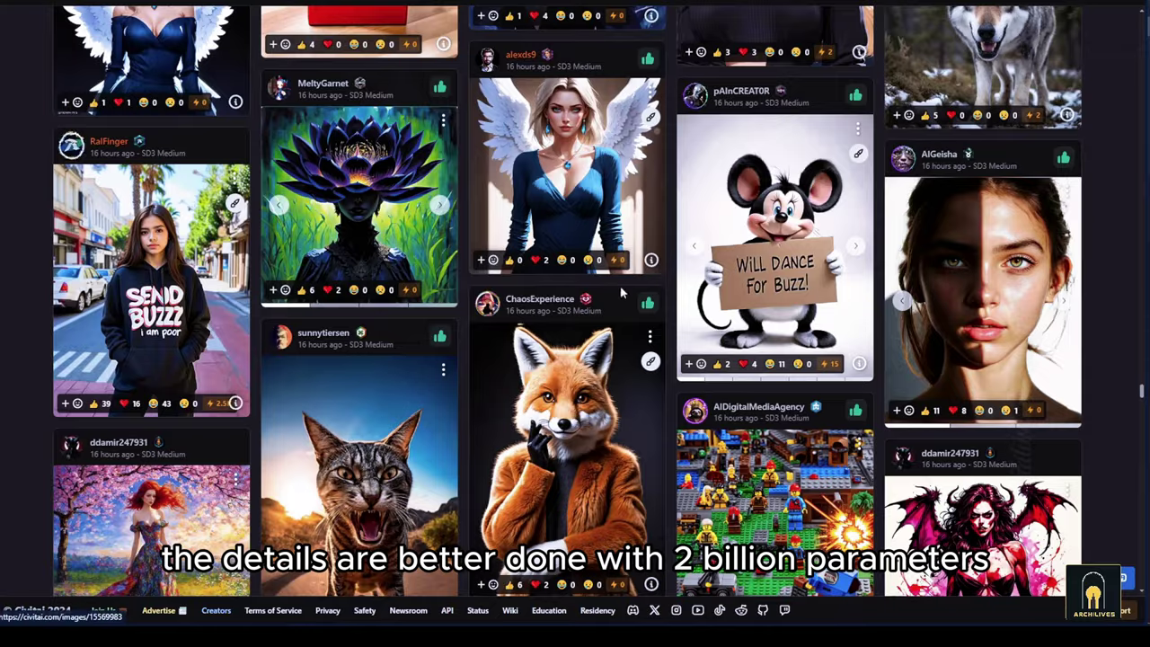
pyautogui.scroll(15, 620, 292)
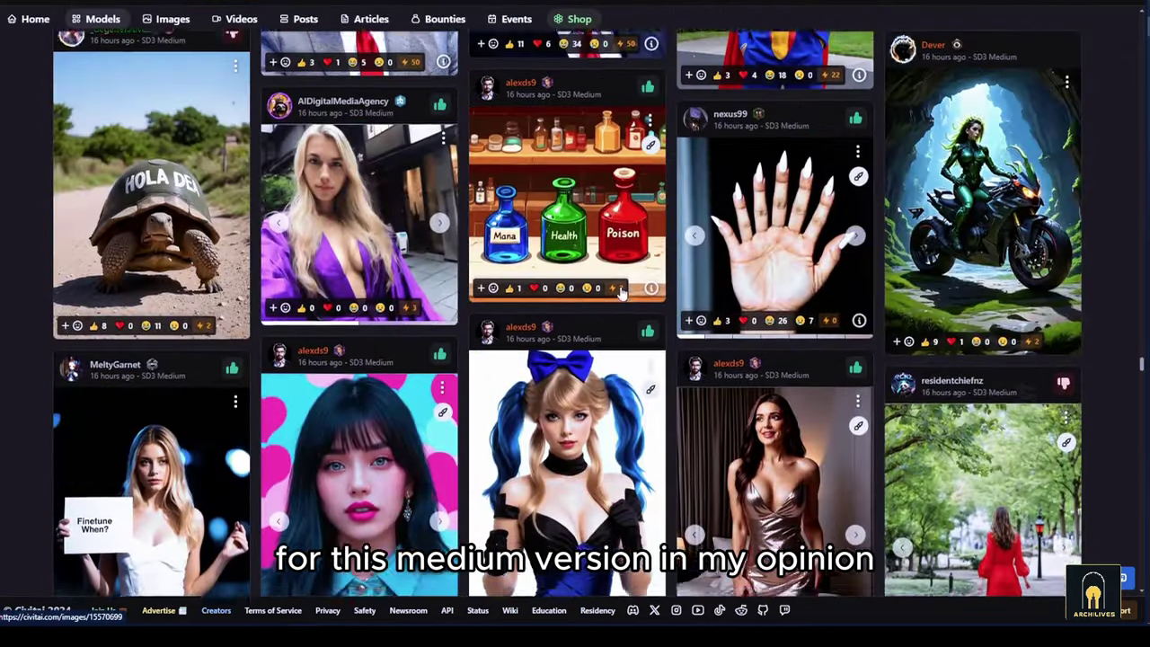
pyautogui.scroll(15, 620, 292)
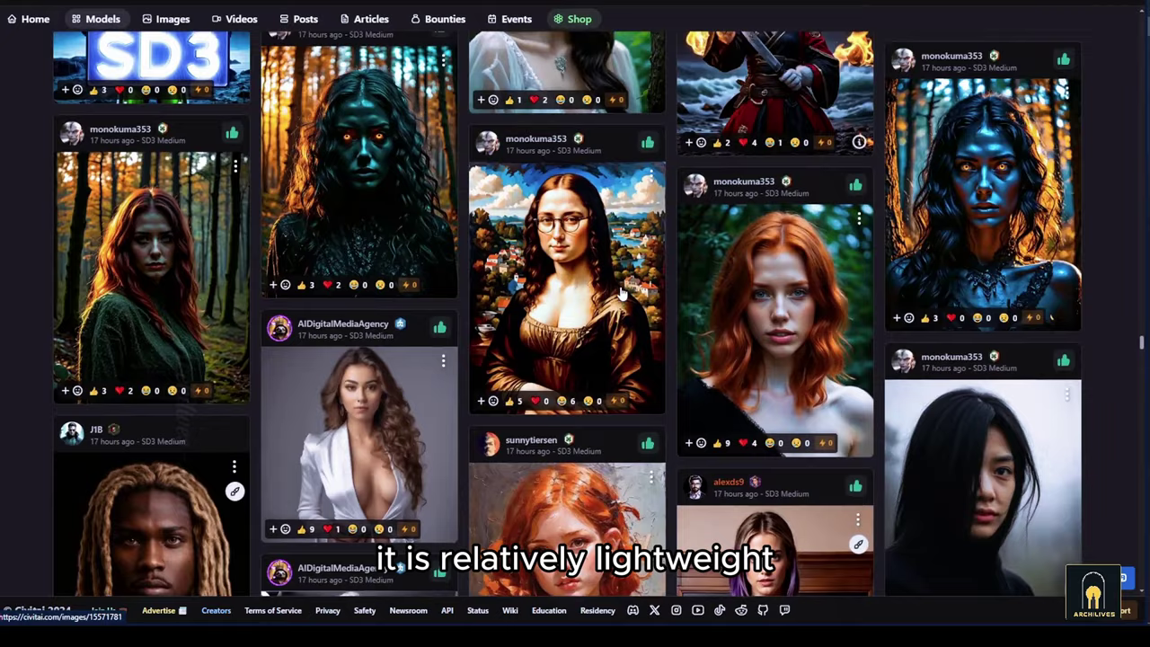
pyautogui.scroll(1, 620, 292)
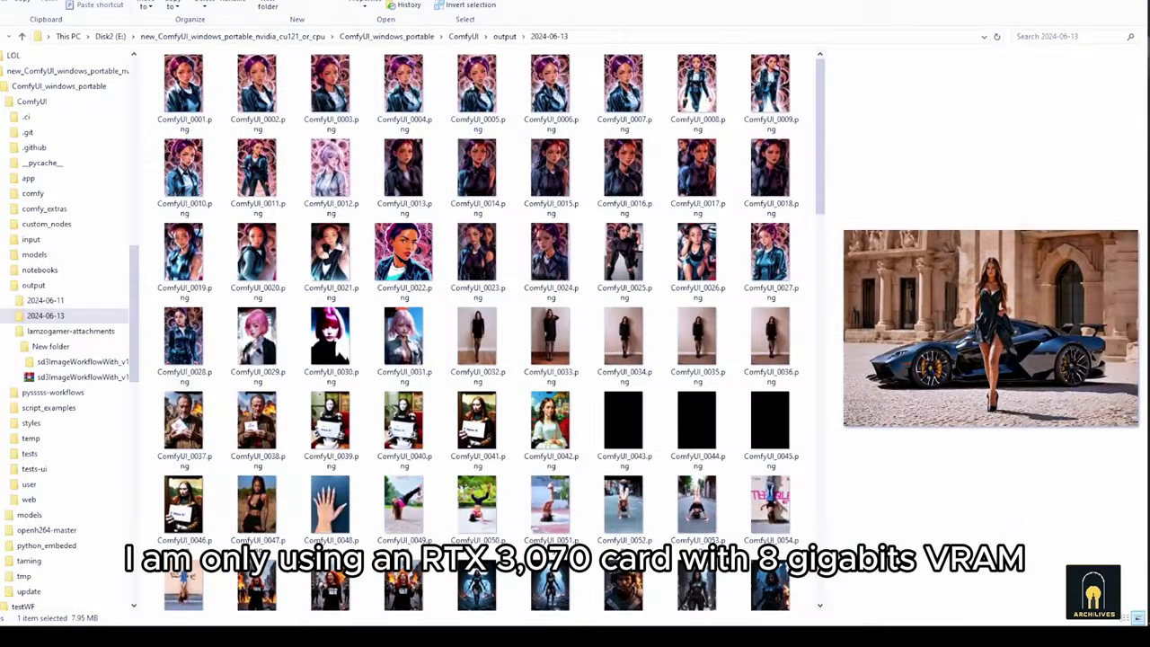
# Step: In File Explorer, browse the 2024-06-13 output folder, preview several generated images and view the gold-armour images from ComfyUI_0195.png at full size
pyautogui.scroll(-10, 594, 308)
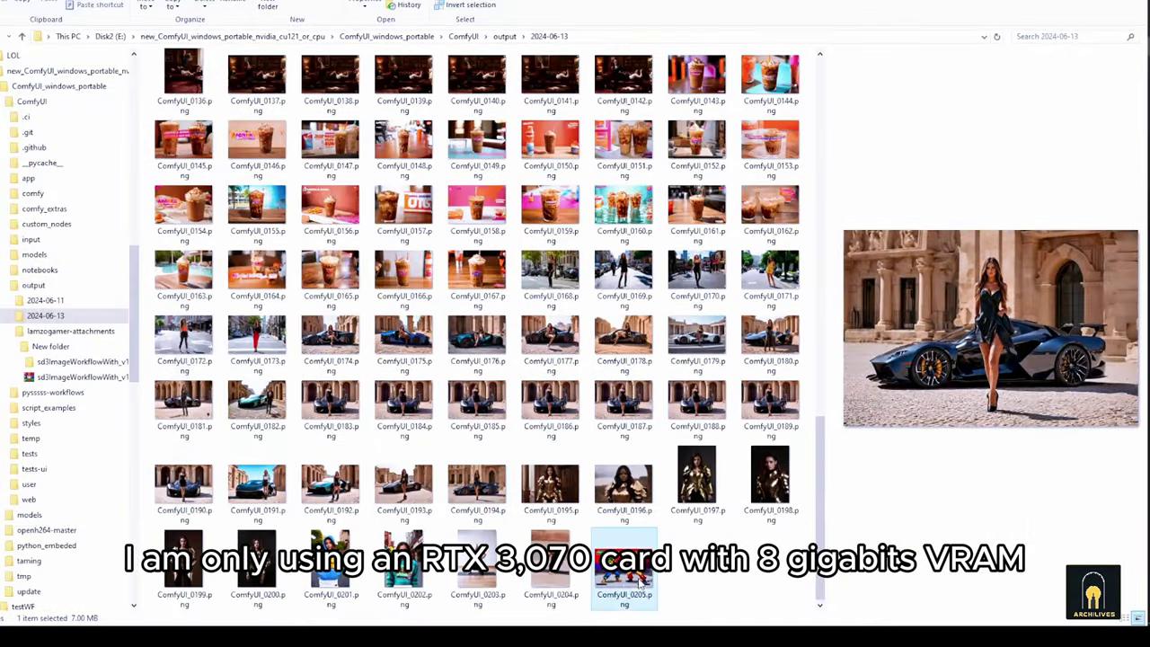
pyautogui.click(551, 561)
pyautogui.click(494, 548)
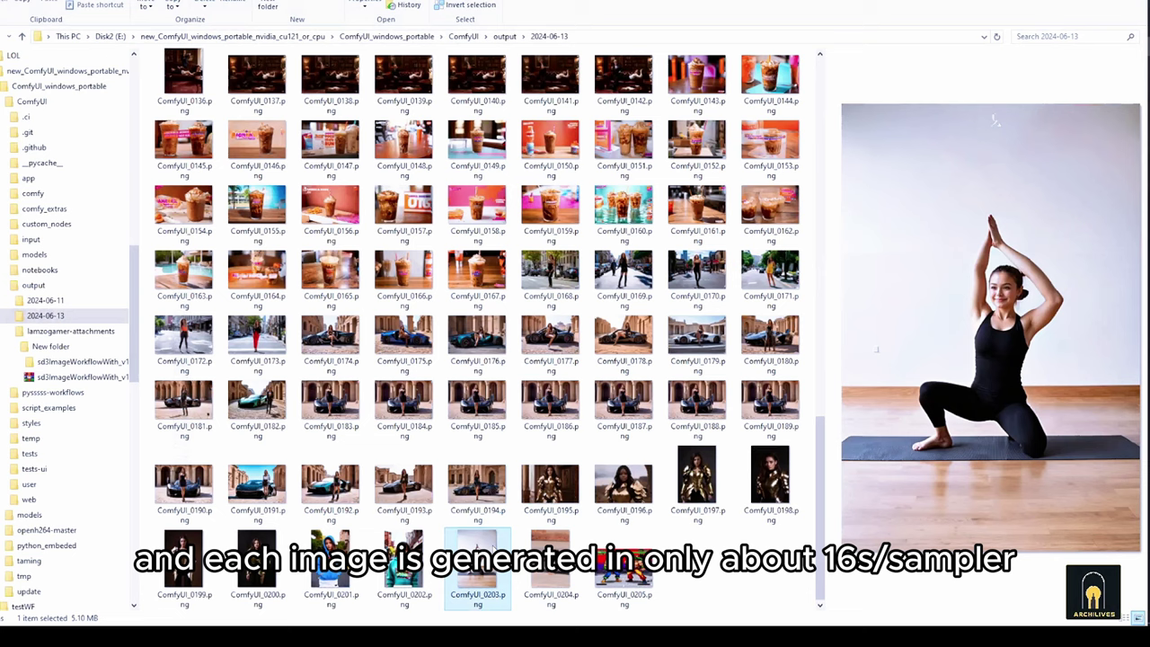
pyautogui.press('Left')
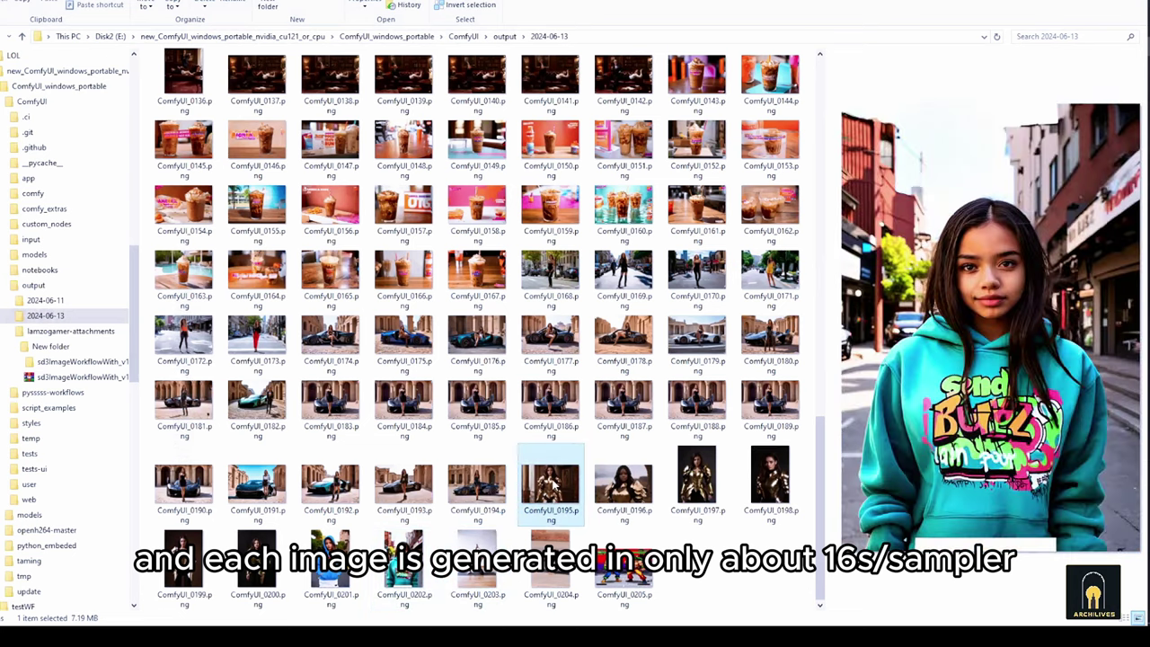
pyautogui.doubleClick(546, 486)
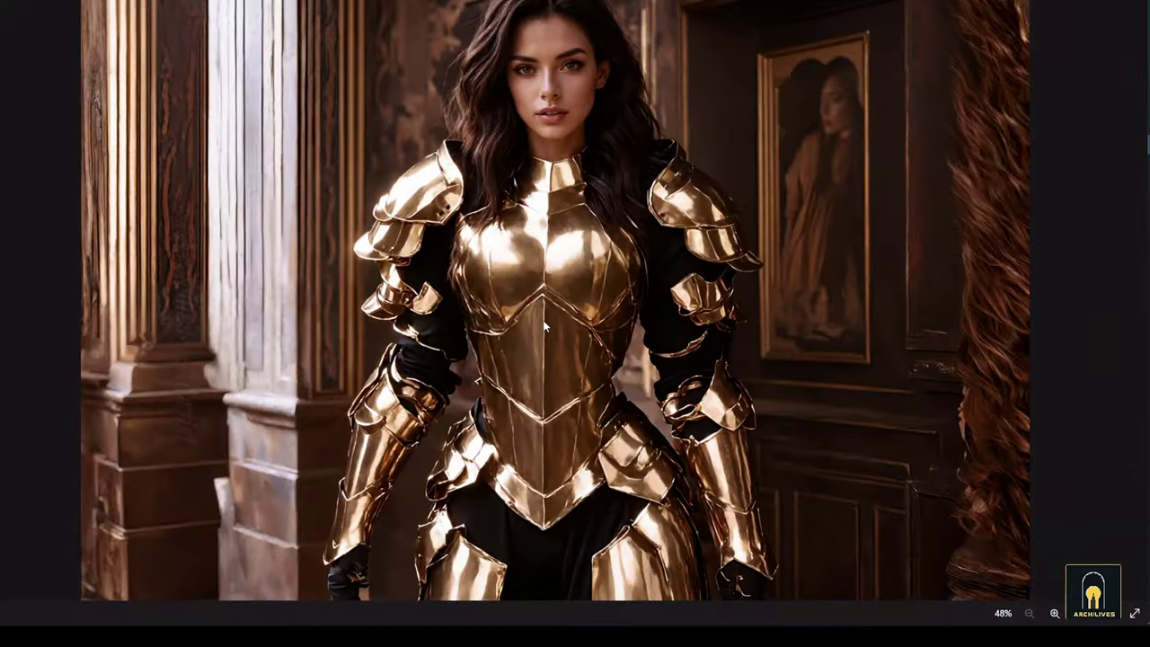
pyautogui.press('Right')
pyautogui.press('Right')
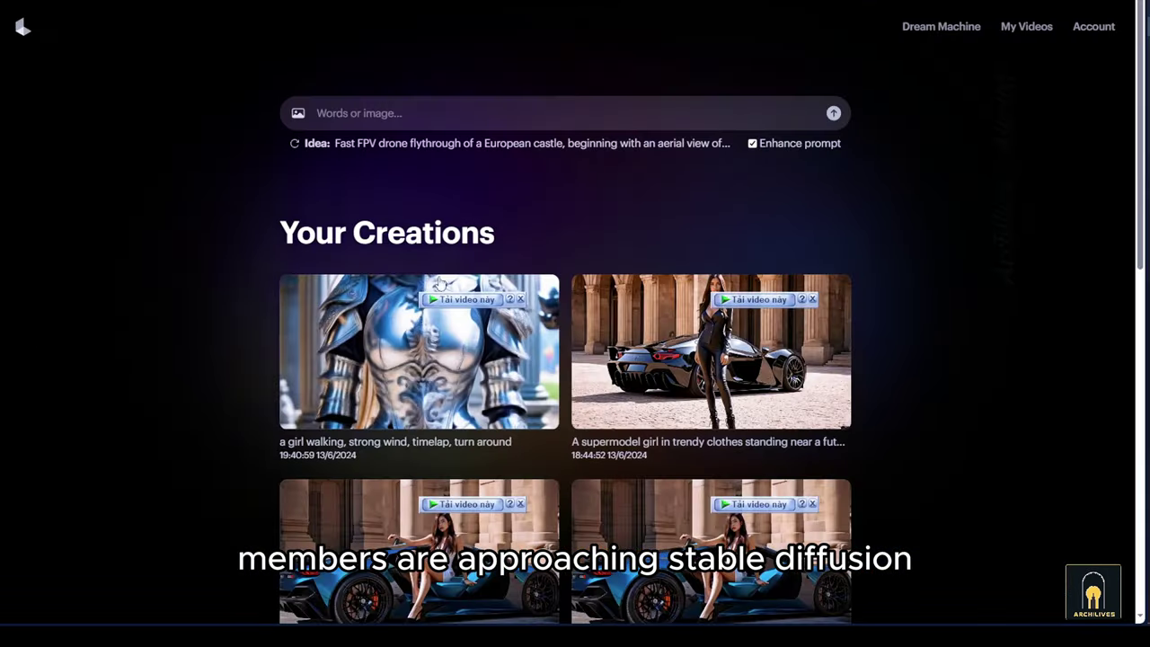
# Step: In Luma Dream Machine, browse the created videos and select the one of a supermodel standing near a futuristic car
pyautogui.scroll(-7, 440, 284)
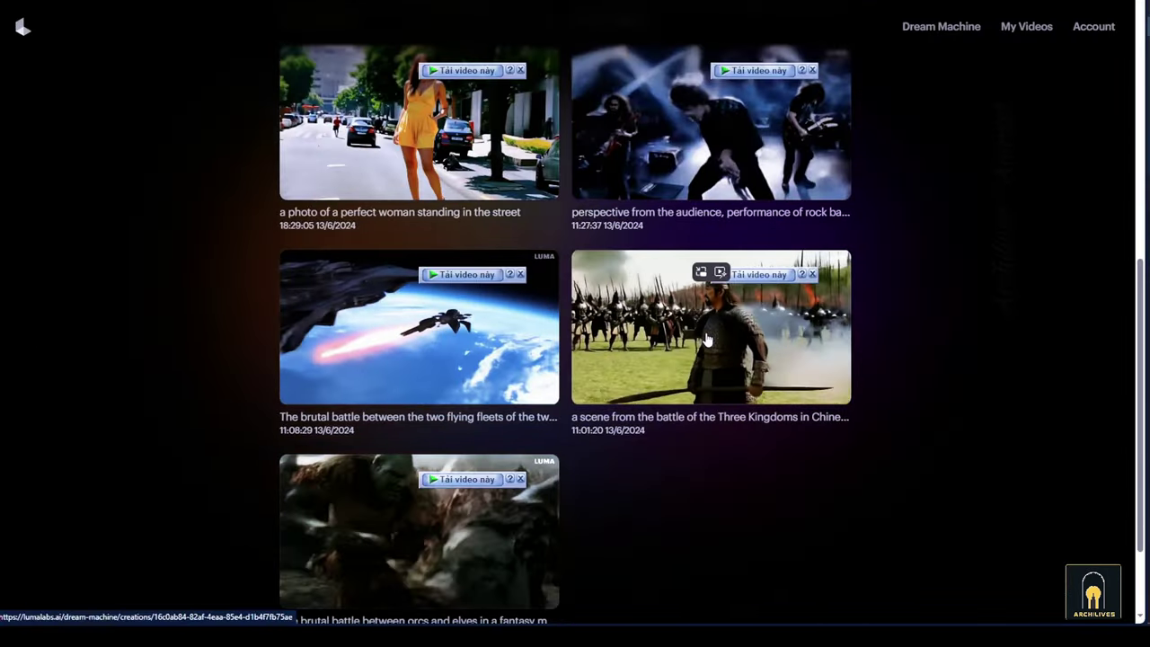
pyautogui.scroll(-2, 653, 409)
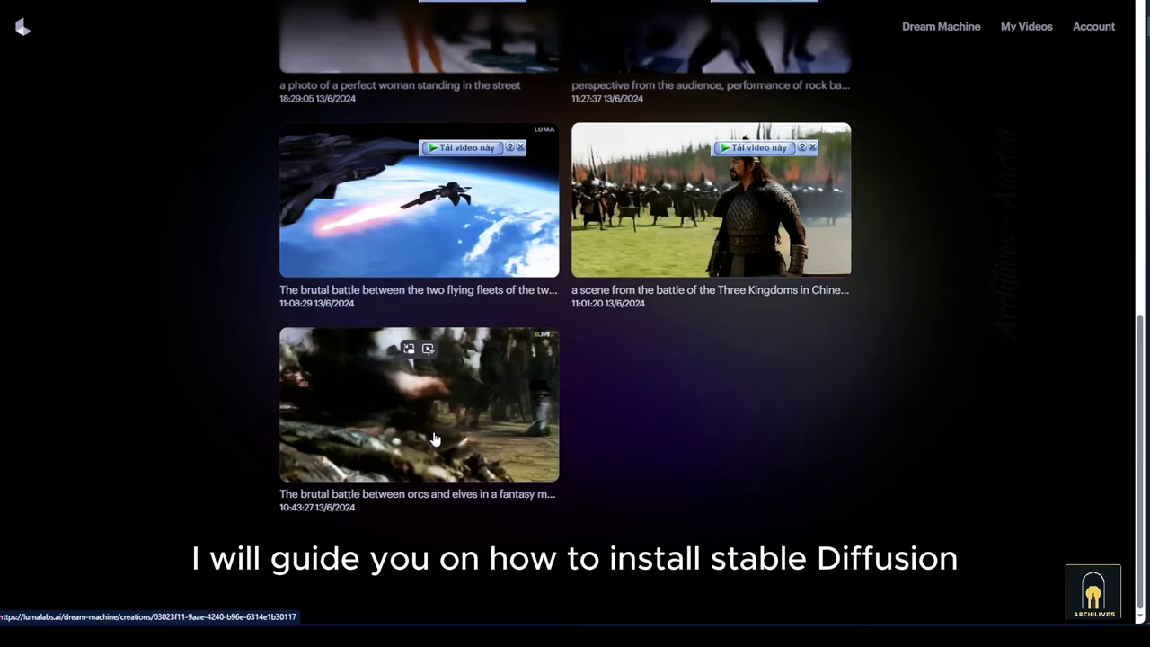
pyautogui.scroll(2, 435, 440)
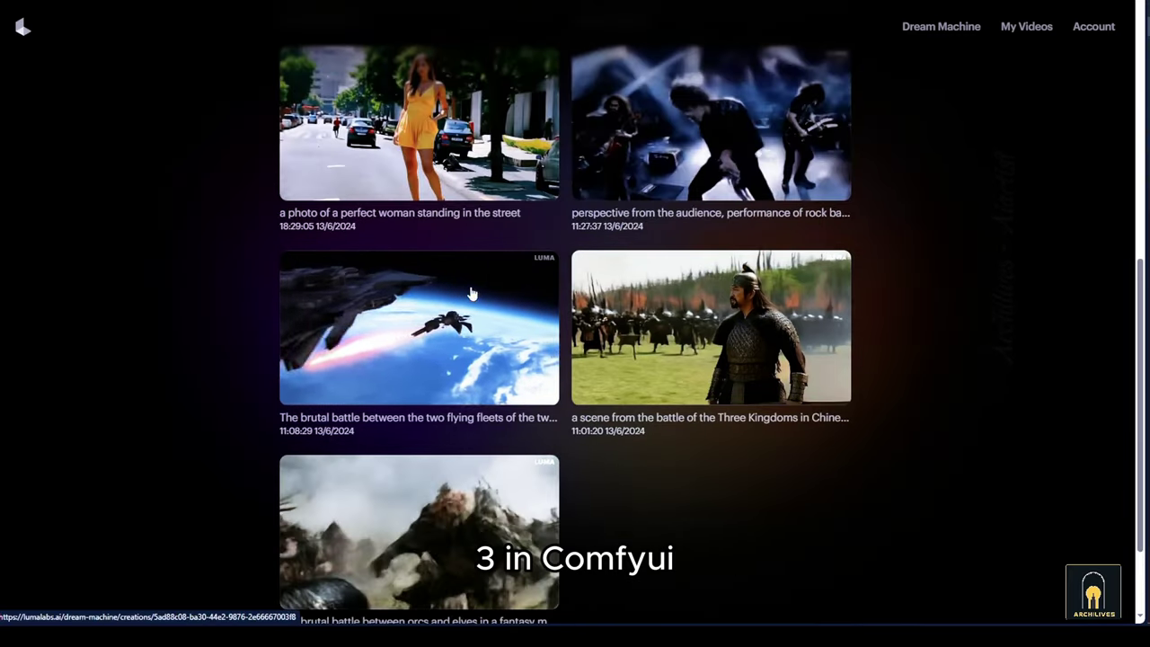
pyautogui.scroll(3, 426, 355)
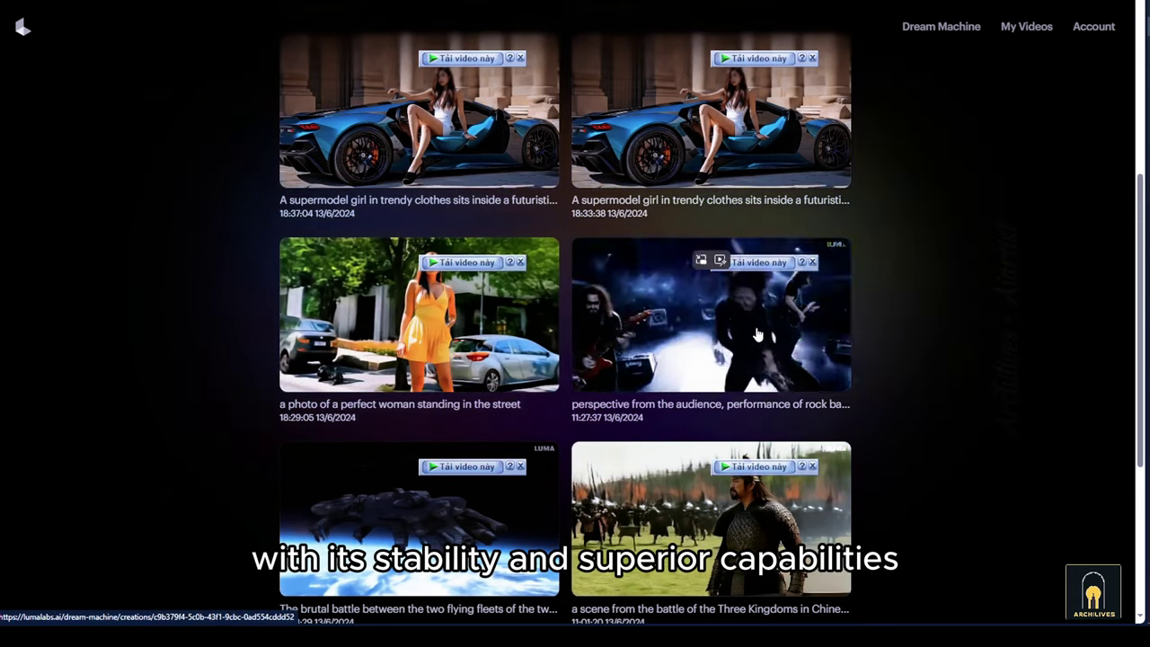
pyautogui.scroll(2, 487, 260)
pyautogui.scroll(5, 488, 260)
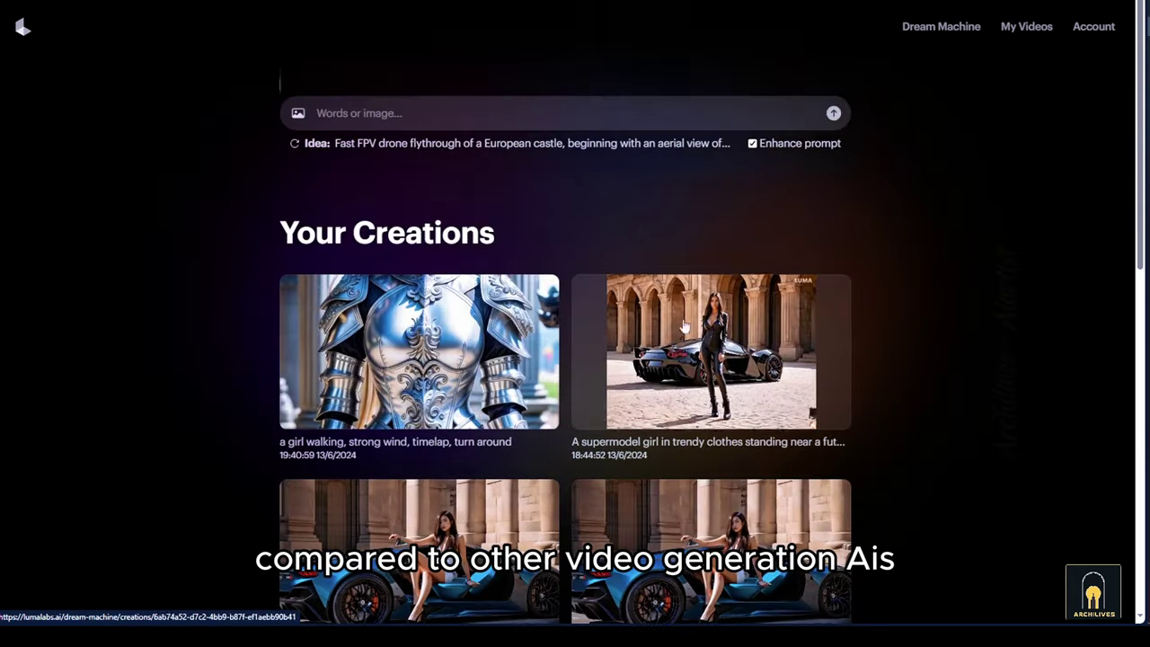
pyautogui.click(659, 344)
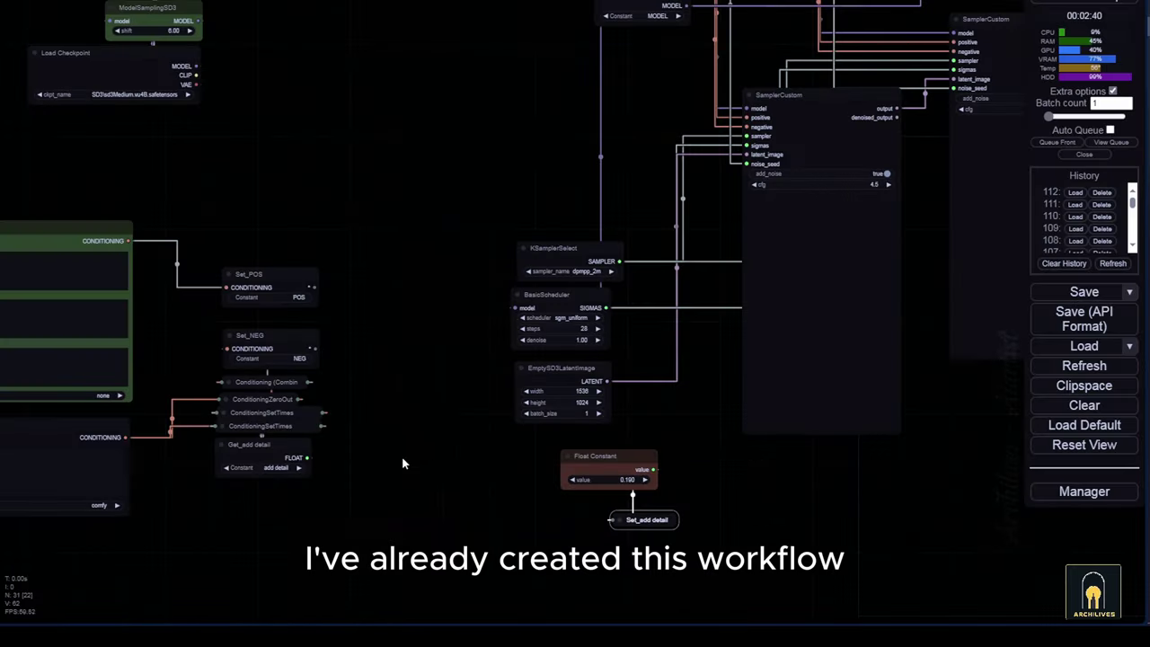
# Step: In ComfyUI, examine the CLIPTextEncodeSD3 prompts and the Load Checkpoint, ModelSamplingSD3, Set_MODEL and Set_VAE nodes of the workflow
pyautogui.scroll(6, 401, 464)
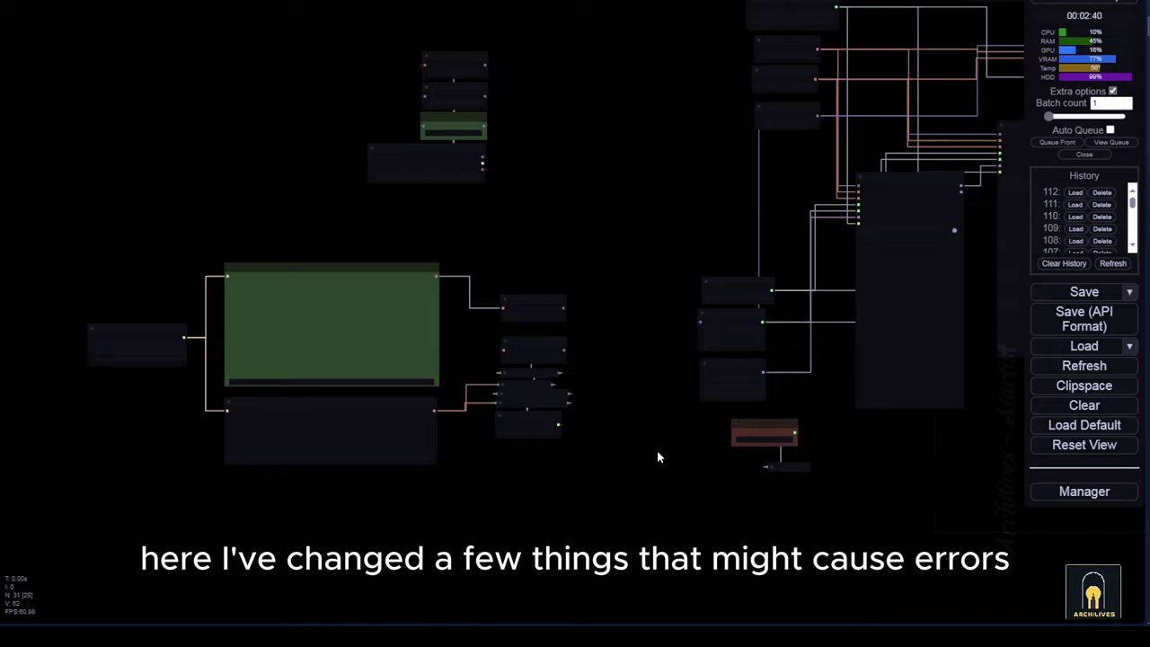
pyautogui.moveTo(319, 235); pyautogui.dragTo(801, 147)
pyautogui.scroll(4, 579, 217)
pyautogui.moveTo(671, 147); pyautogui.dragTo(185, 273)
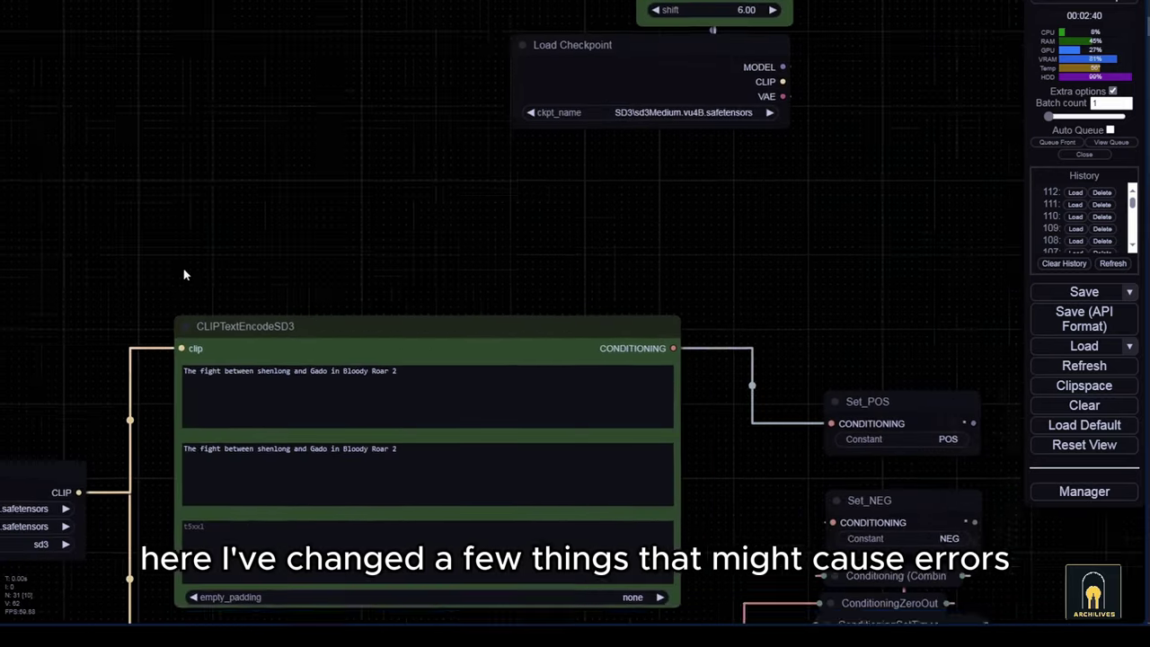
pyautogui.moveTo(478, 174); pyautogui.dragTo(418, 376)
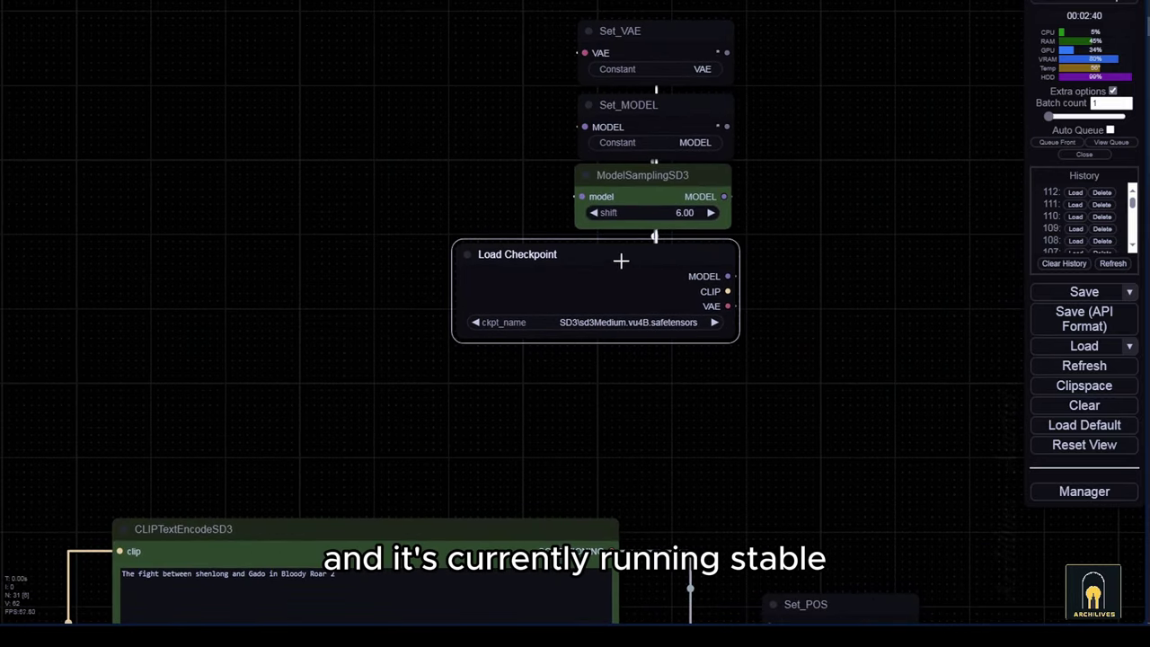
pyautogui.moveTo(811, 335); pyautogui.dragTo(590, 310)
pyautogui.scroll(-4, 612, 256)
pyautogui.moveTo(643, 266); pyautogui.dragTo(707, 234)
# Step: Open the ComfyUI Manager menu to review its update options, close it and return to the workflow nodes
pyautogui.click(1074, 493)
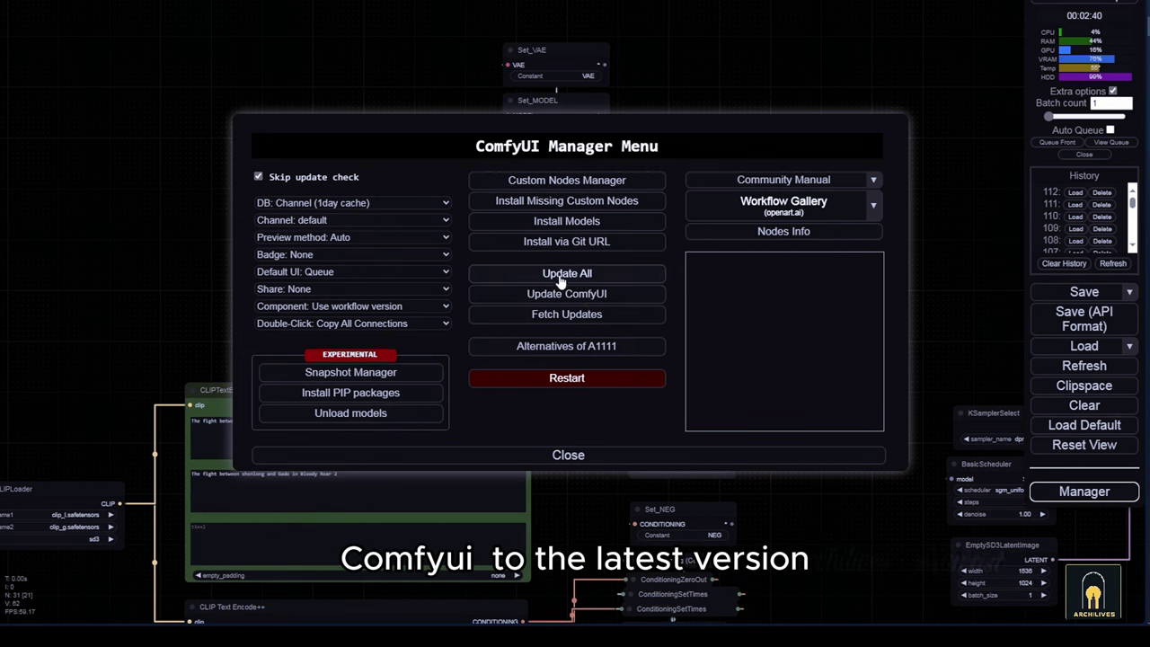
pyautogui.click(609, 462)
pyautogui.moveTo(803, 286); pyautogui.dragTo(769, 450)
pyautogui.scroll(5, 570, 380)
pyautogui.moveTo(705, 342); pyautogui.dragTo(720, 243)
pyautogui.scroll(-3, 597, 295)
pyautogui.scroll(4, 557, 322)
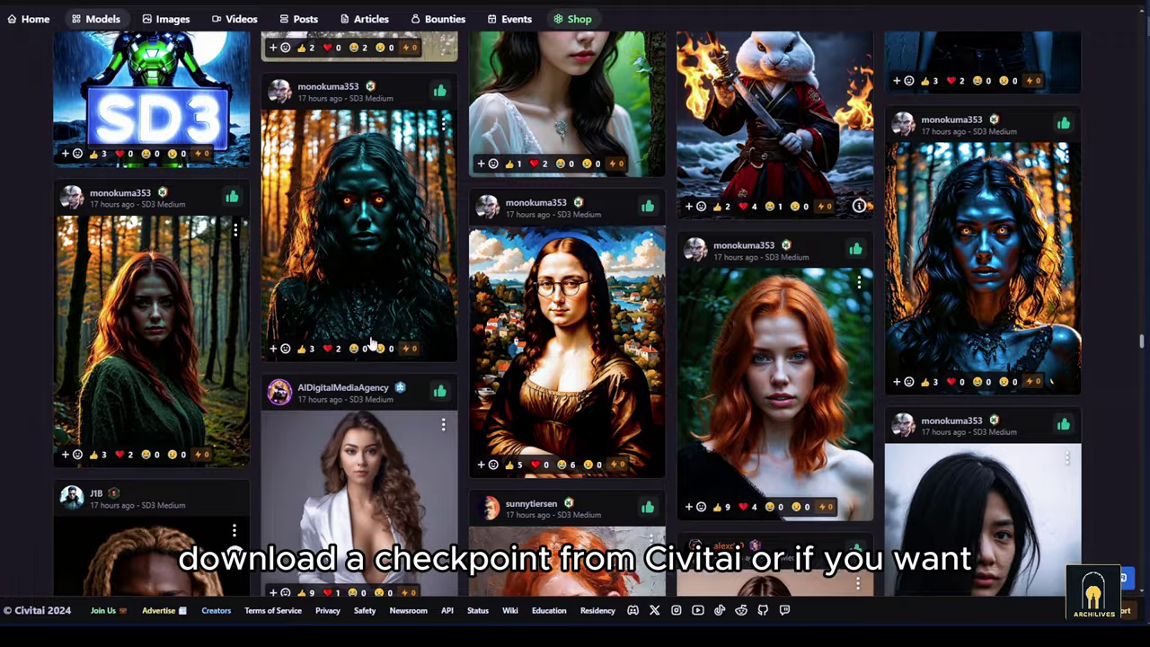
# Step: On Civitai, go back to the beginning of the Stable Diffusion 3 (SD3) model page and point out its title
pyautogui.scroll(-10, 575, 324)
pyautogui.moveTo(1144, 314); pyautogui.dragTo(1139, 20)
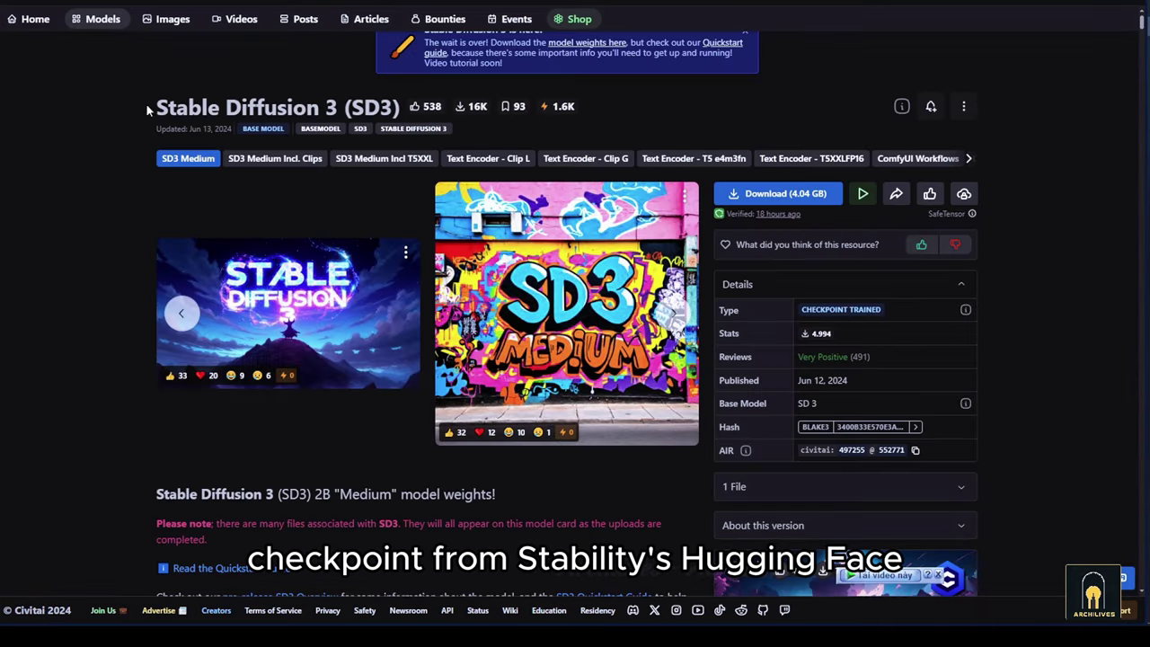
pyautogui.moveTo(339, 105); pyautogui.dragTo(398, 106)
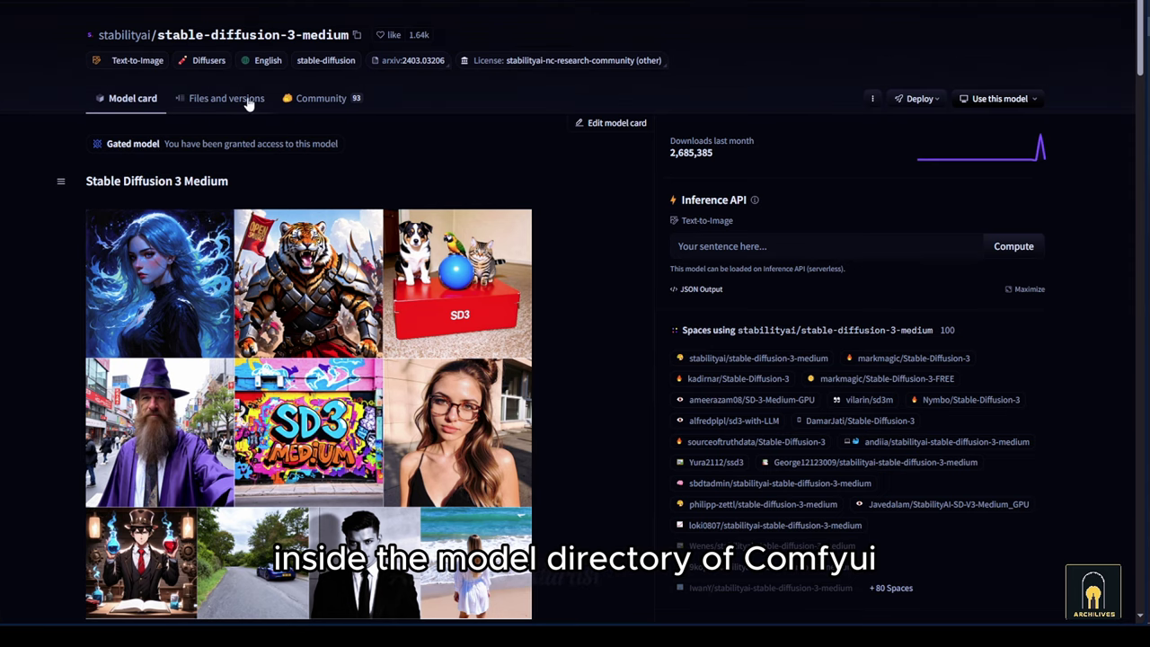
# Step: On Hugging Face, open the file list of the stable-diffusion-3-medium repository and locate the text_encoders folder
pyautogui.click(232, 113)
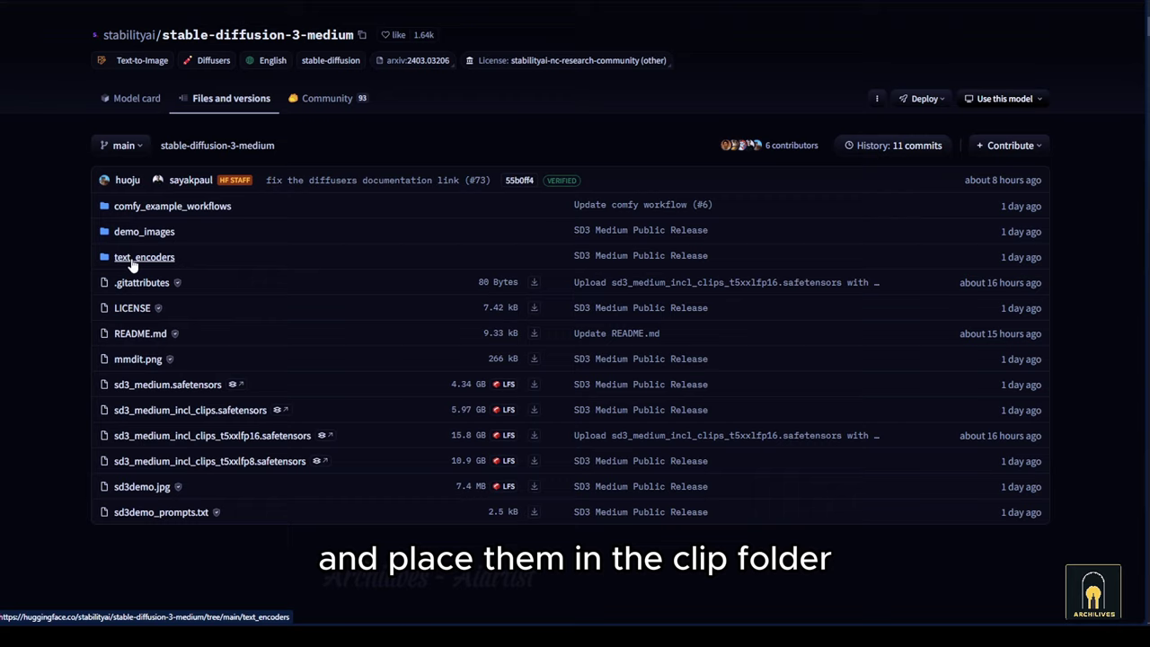
pyautogui.click(216, 267)
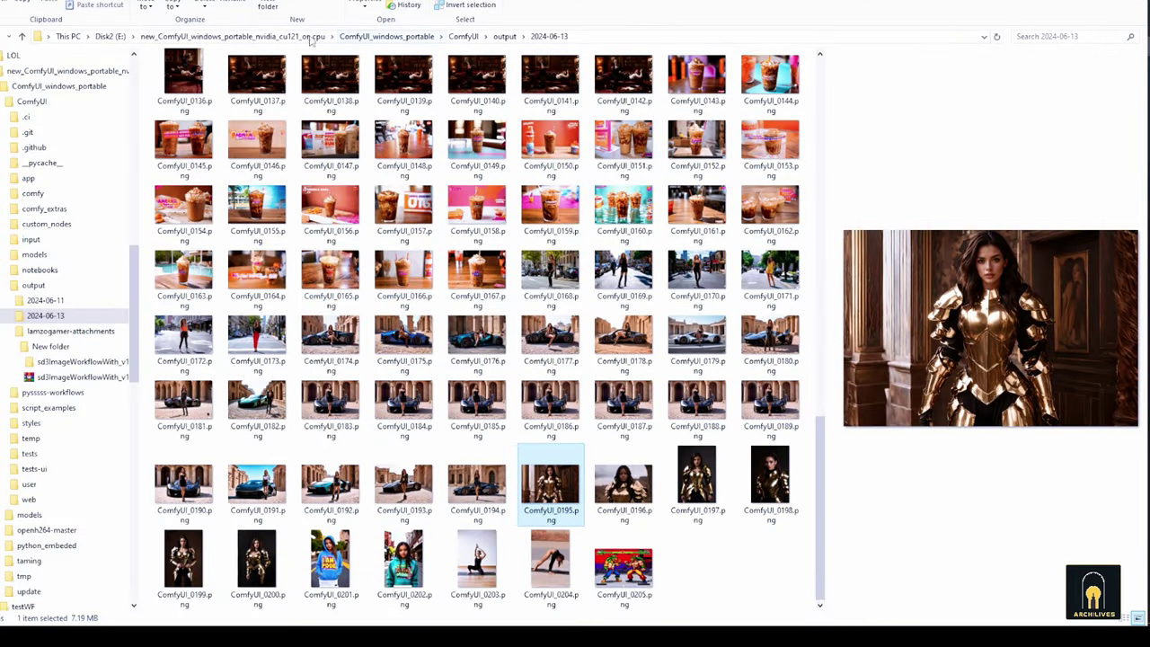
# Step: In File Explorer, go up to the ComfyUI_windows_portable folder, narrow the folder tree and open ComfyUI\models
pyautogui.click(310, 36)
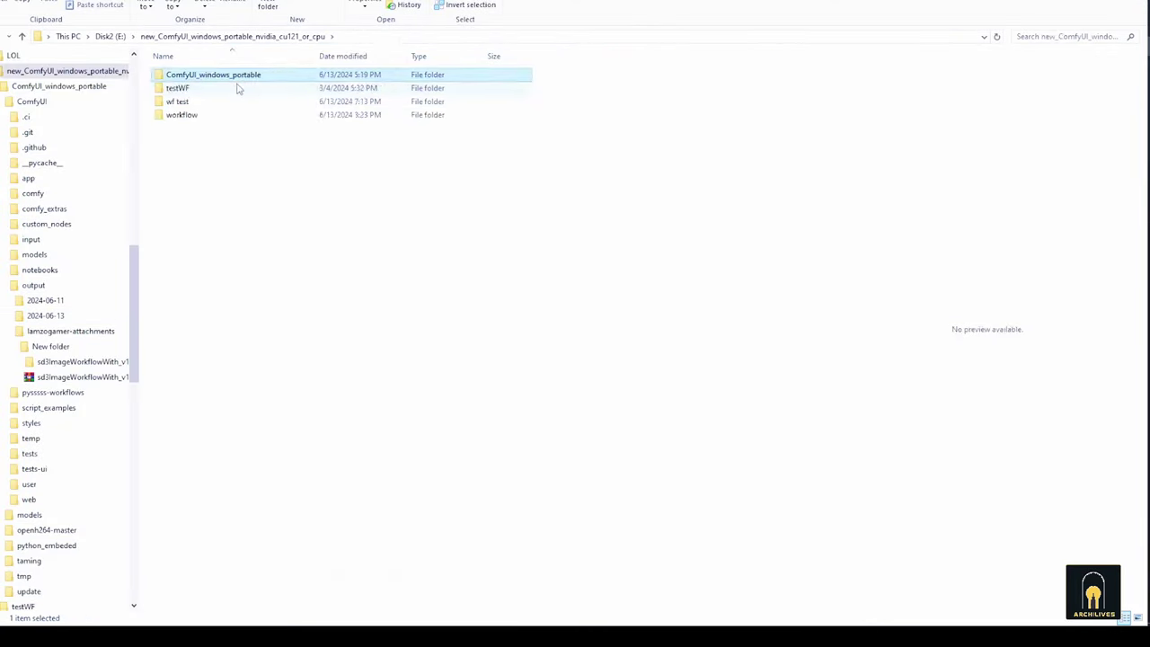
pyautogui.doubleClick(229, 75)
pyautogui.moveTo(139, 123); pyautogui.dragTo(9, 123)
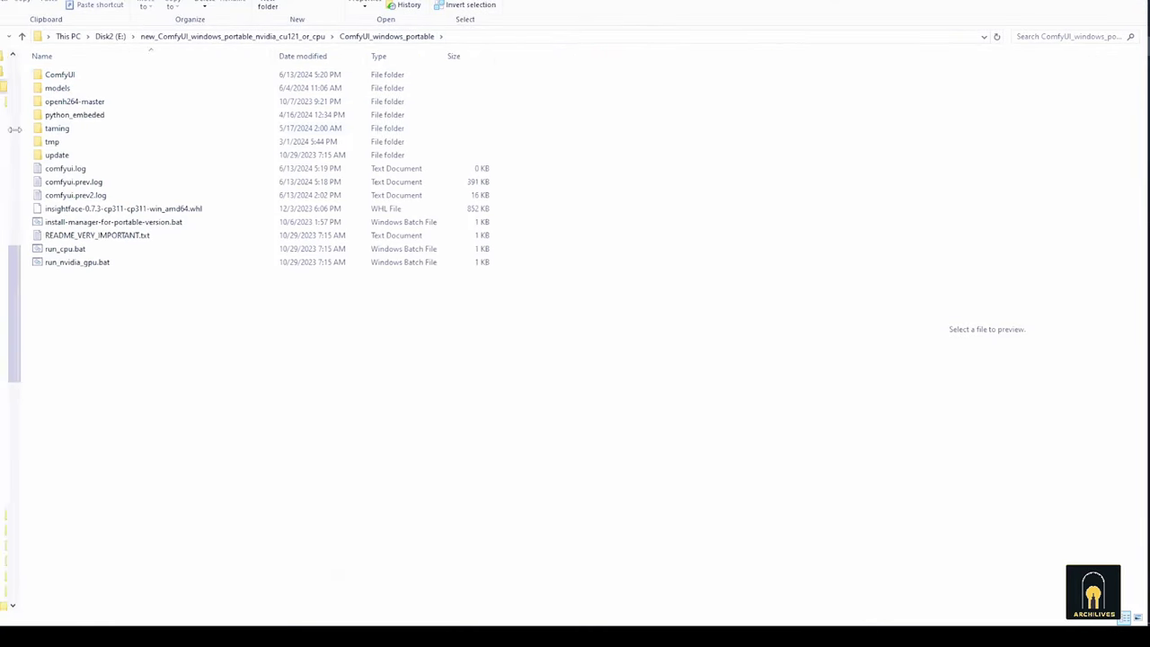
pyautogui.doubleClick(82, 75)
pyautogui.doubleClick(79, 193)
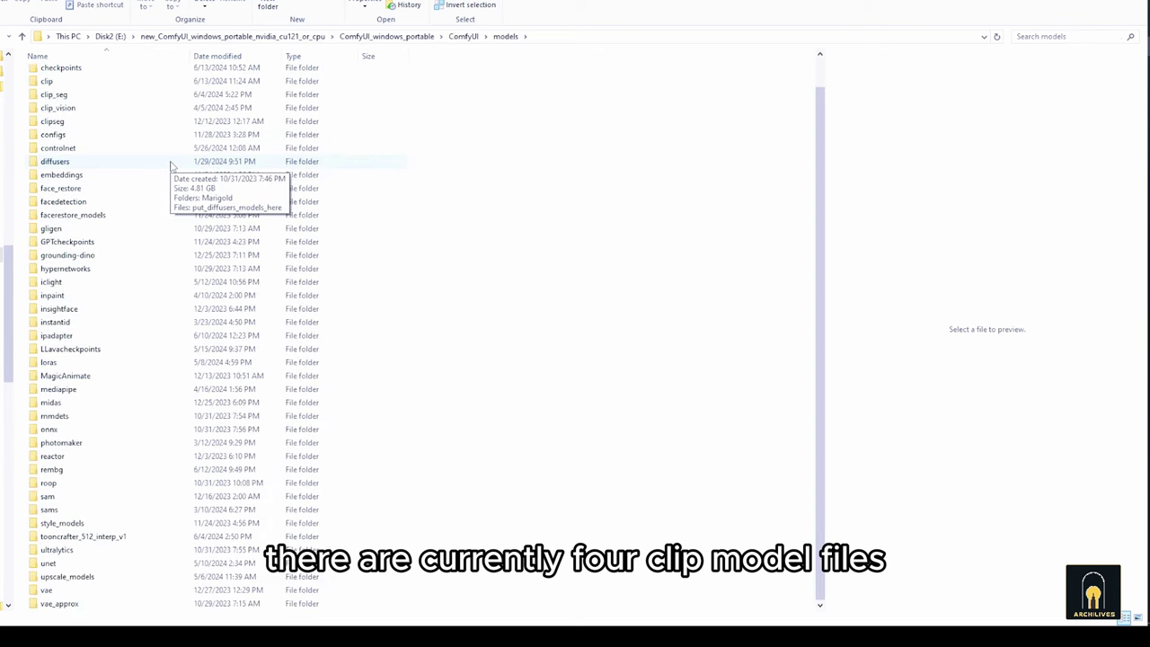
# Step: View the checkpoints folder, return to models and open the clip folder that holds the text encoders
pyautogui.doubleClick(72, 101)
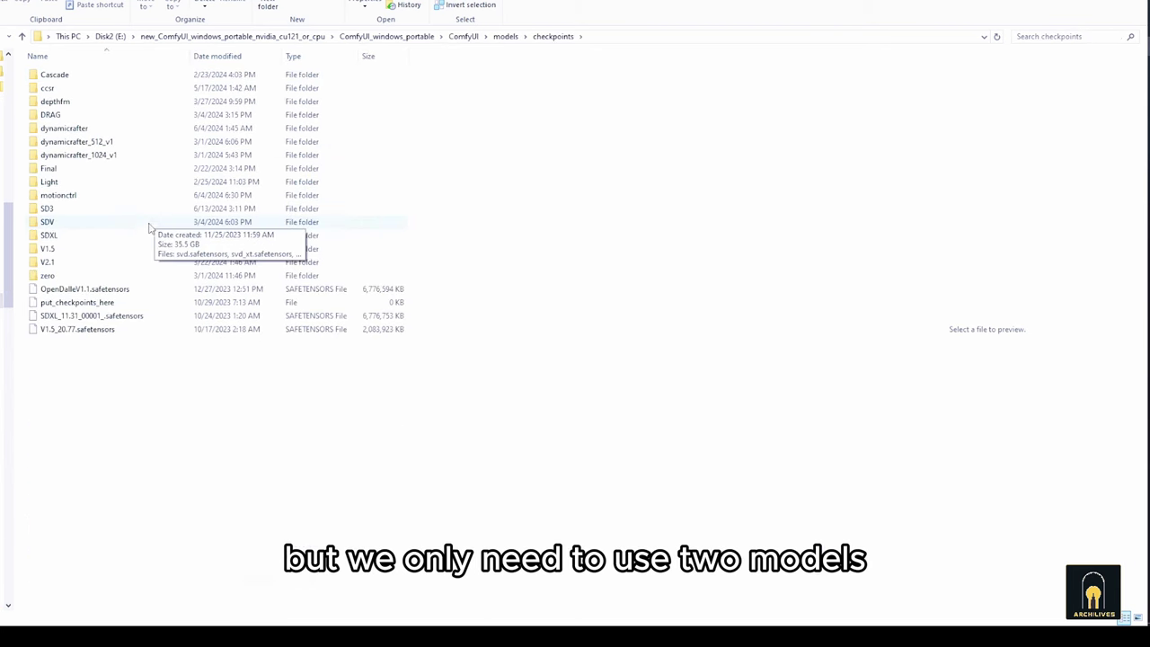
pyautogui.click(505, 35)
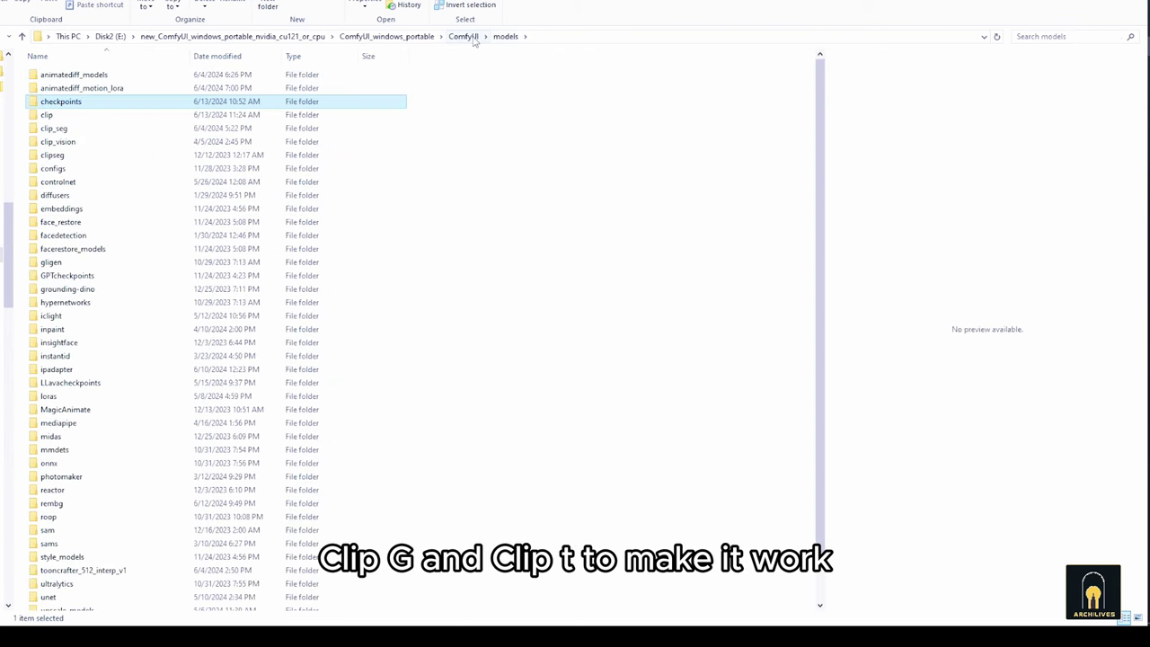
pyautogui.doubleClick(81, 117)
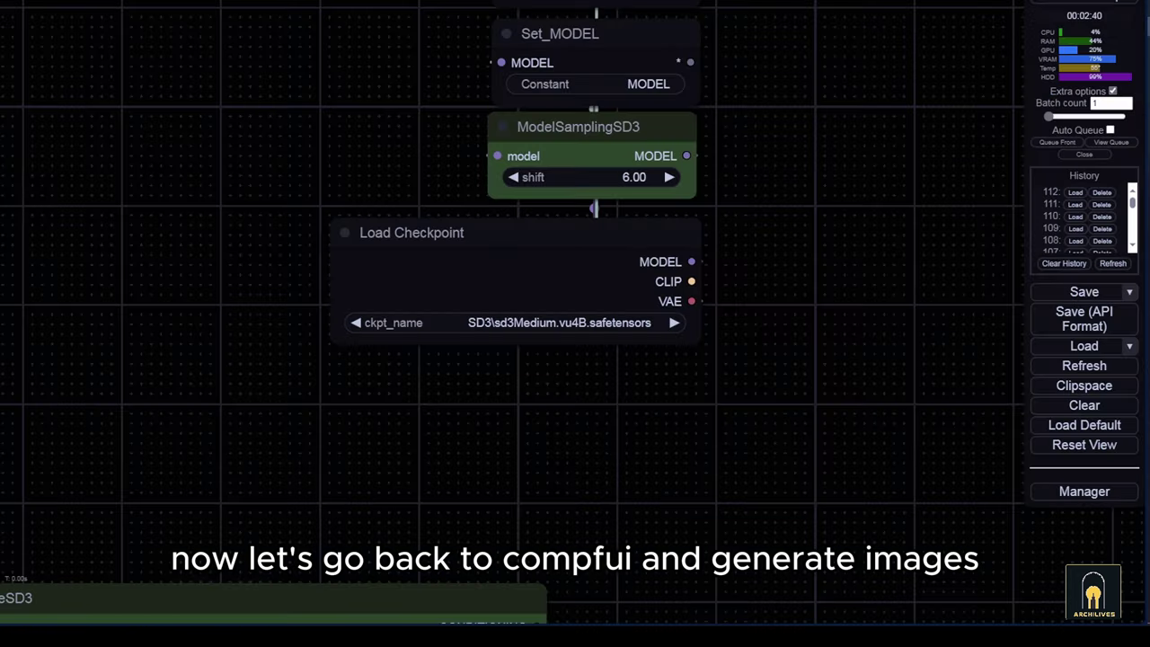
# Step: Back in ComfyUI, examine the DualCLIPLoader, CLIPTextEncodeSD3, negative CLIP Text Encode++ and the connected conditioning nodes
pyautogui.moveTo(407, 358); pyautogui.dragTo(663, 261)
pyautogui.scroll(-3, 582, 196)
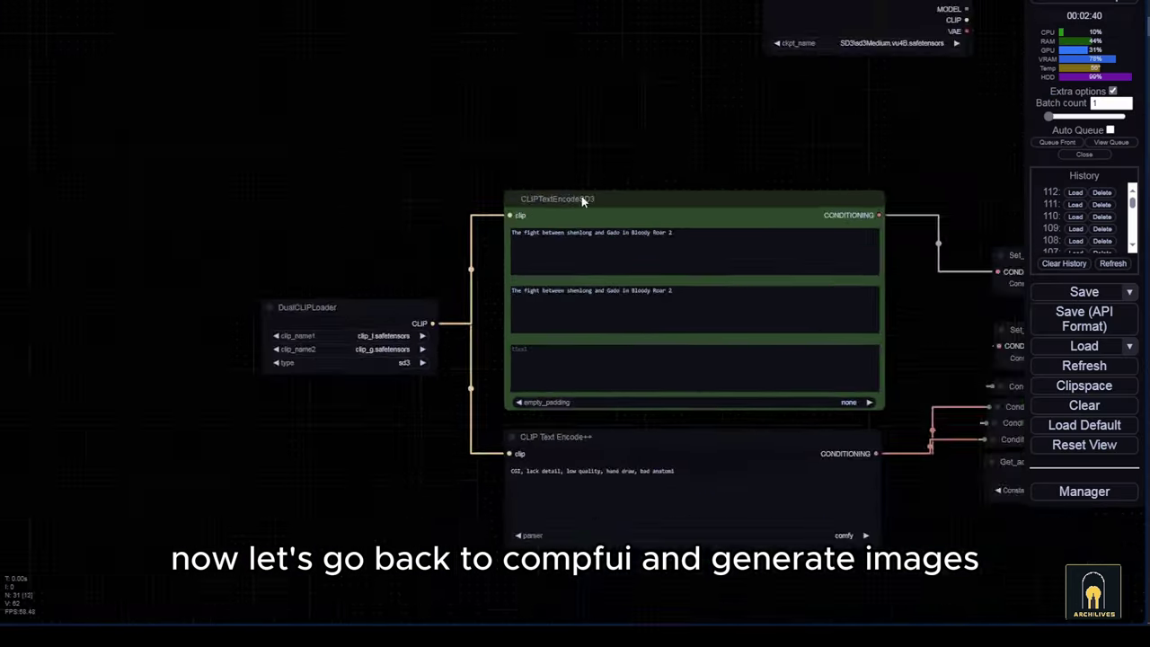
pyautogui.scroll(4, 267, 378)
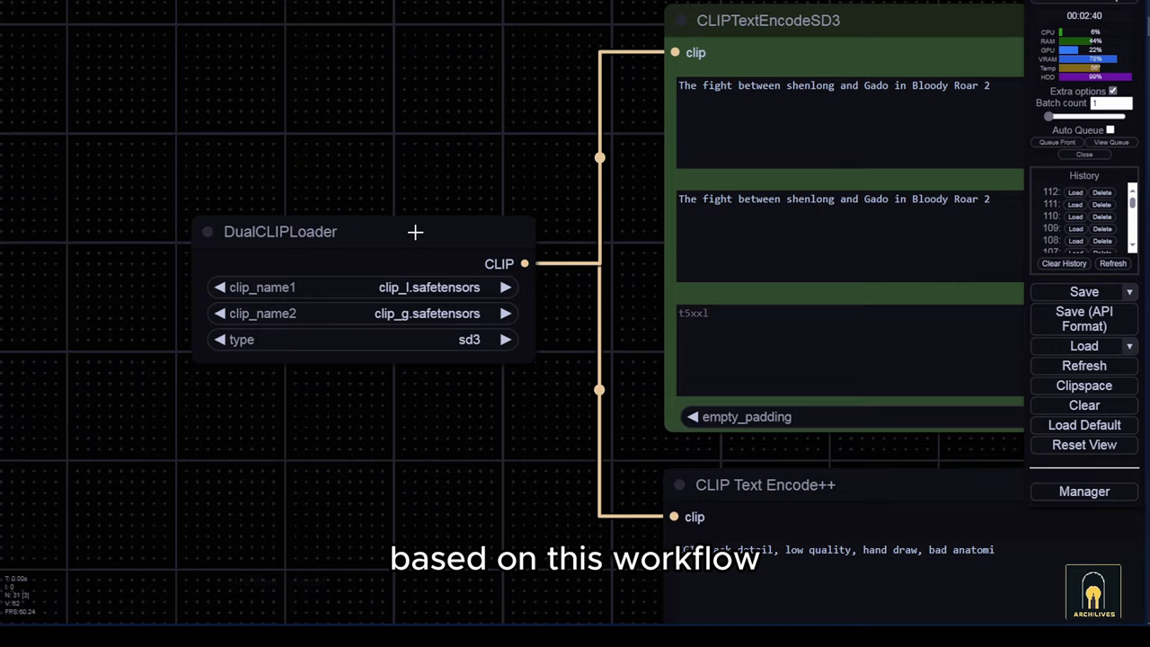
pyautogui.moveTo(415, 232); pyautogui.dragTo(372, 229)
pyautogui.scroll(-6, 423, 425)
pyautogui.moveTo(441, 456); pyautogui.dragTo(97, 390)
pyautogui.scroll(2, 488, 90)
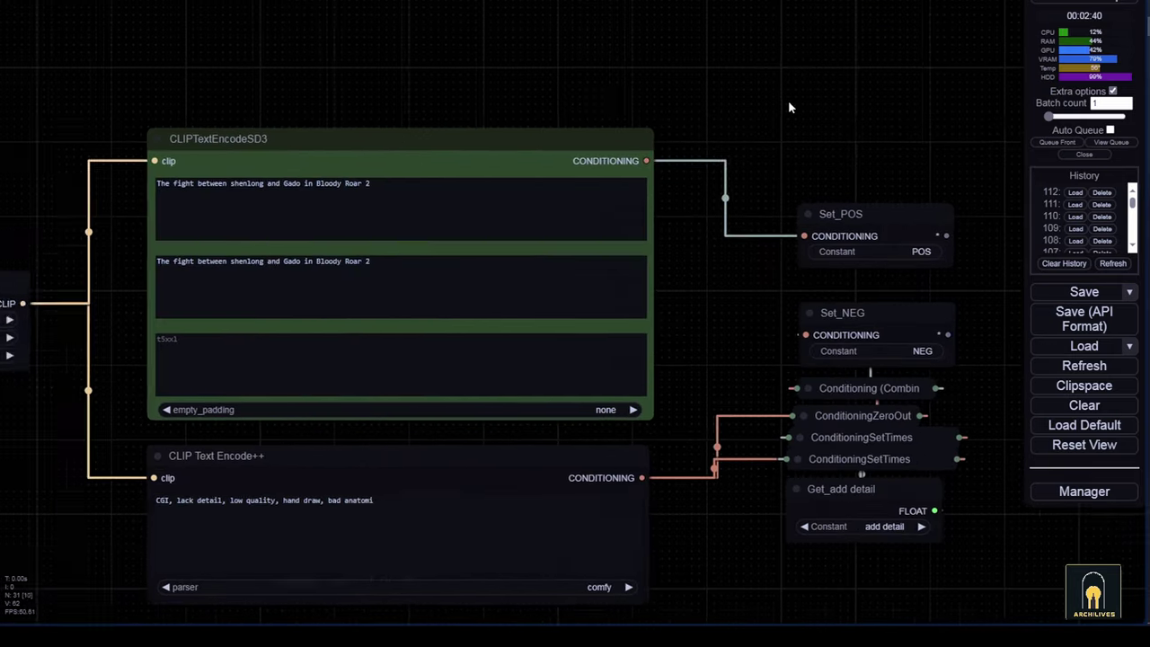
pyautogui.moveTo(788, 107); pyautogui.dragTo(395, 111)
pyautogui.moveTo(641, 244); pyautogui.dragTo(431, 185)
# Step: Survey the rest of the workflow, including the conditioning, KSamplerSelect, BasicScheduler, EmptySD3LatentImage and SamplerCustom nodes
pyautogui.scroll(-12, 501, 329)
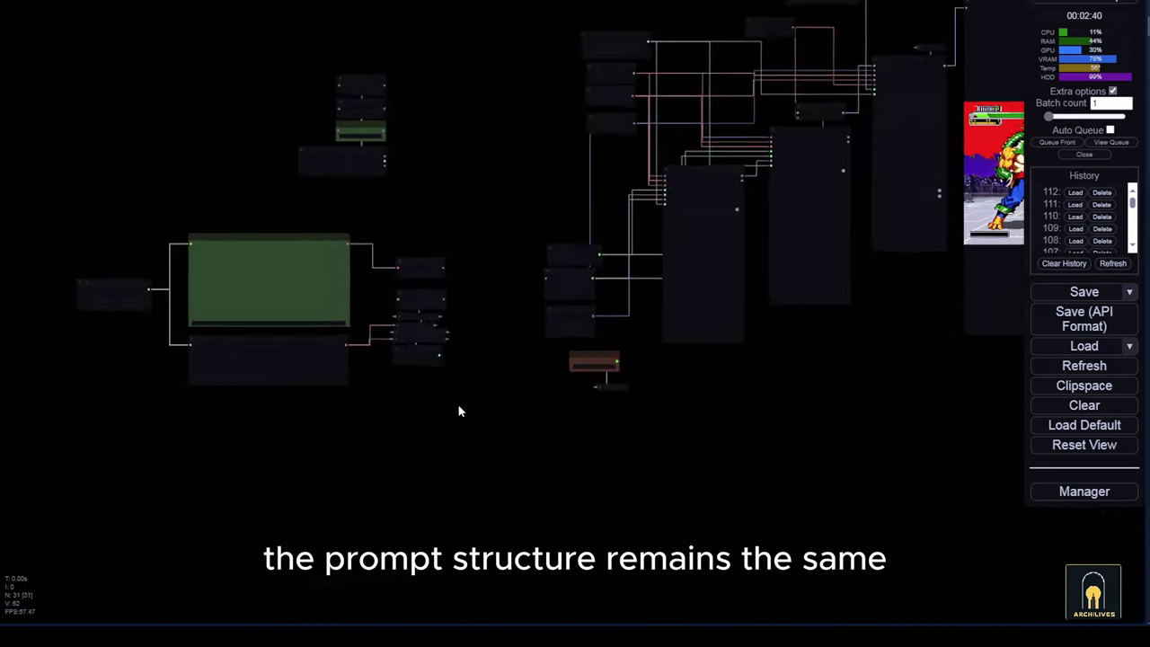
pyautogui.moveTo(756, 113); pyautogui.dragTo(401, 218)
pyautogui.moveTo(526, 513); pyautogui.dragTo(773, 437)
pyautogui.scroll(8, 343, 252)
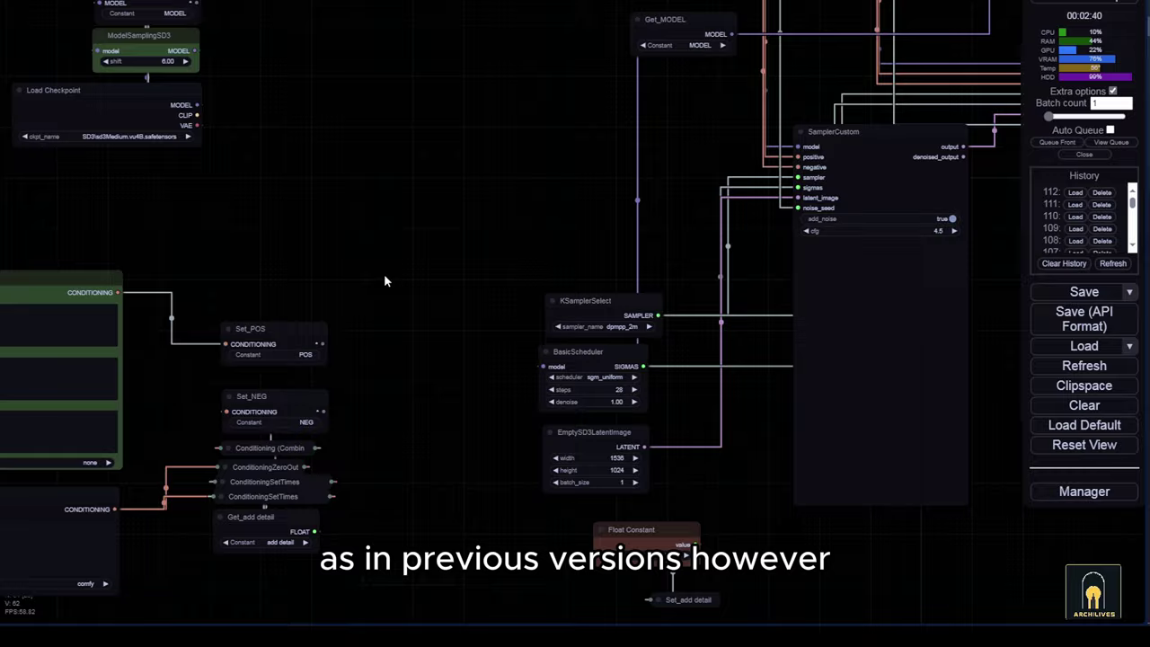
pyautogui.moveTo(383, 273); pyautogui.dragTo(704, 209)
pyautogui.scroll(3, 413, 212)
pyautogui.moveTo(488, 162); pyautogui.dragTo(612, 159)
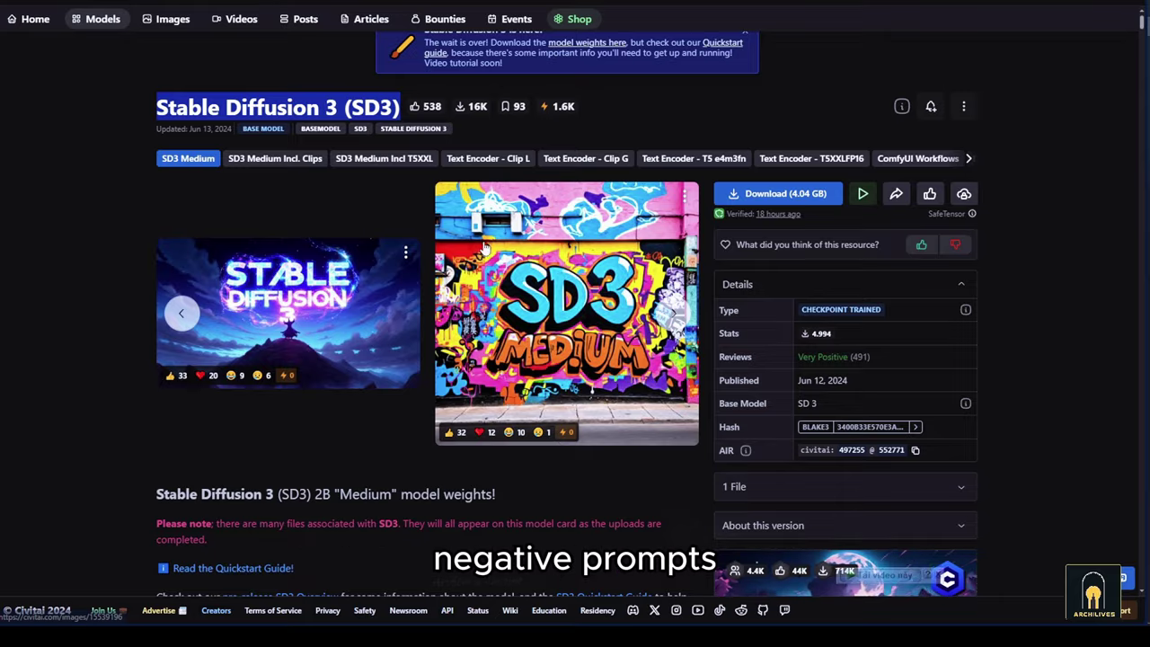
# Step: On Civitai, browse the SD3 gallery, open the image of the woman in a black dress and expand its full prompt to copy
pyautogui.scroll(-15, 520, 288)
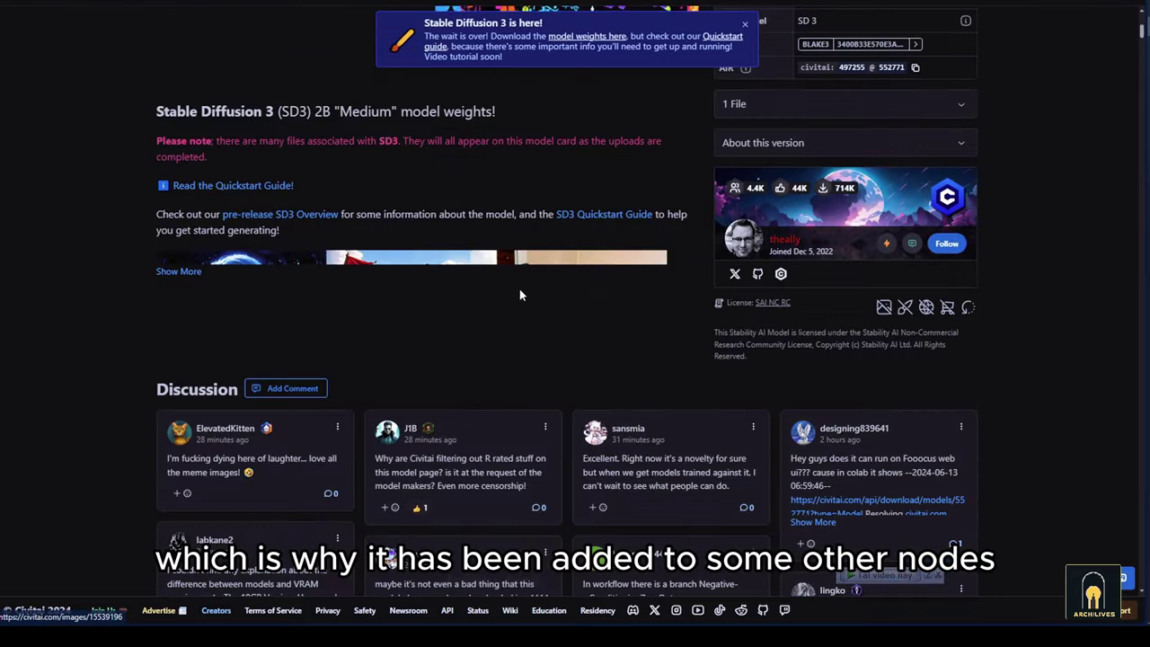
pyautogui.scroll(-10, 523, 310)
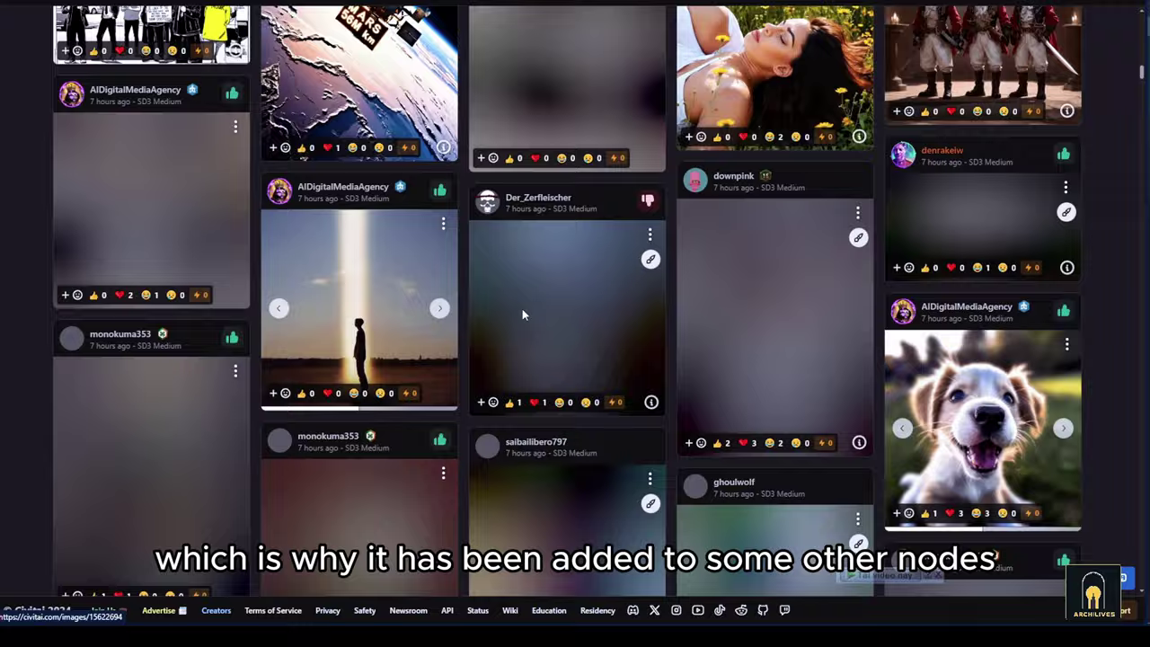
pyautogui.scroll(-7, 528, 310)
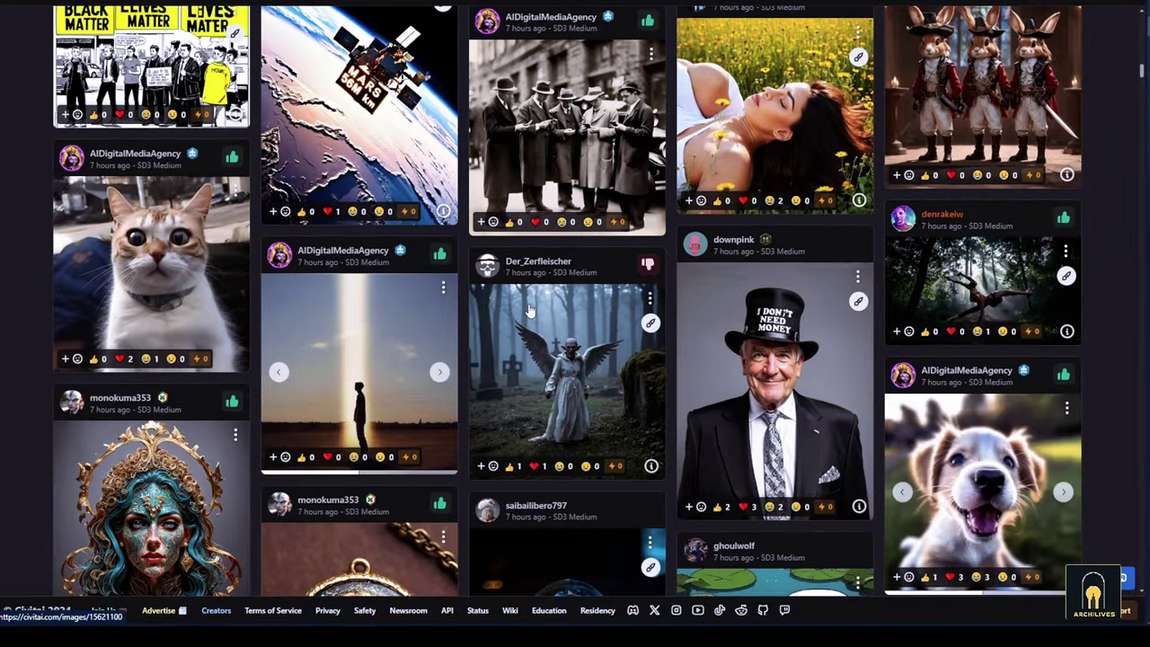
pyautogui.scroll(-12, 530, 310)
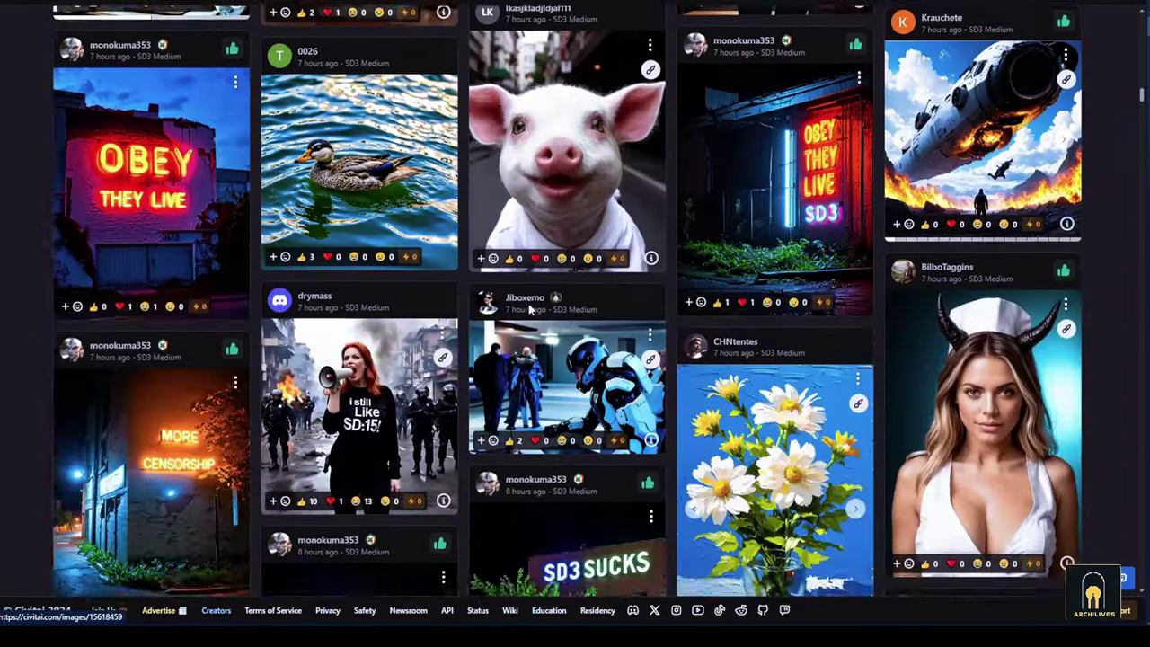
pyautogui.scroll(2, 1011, 276)
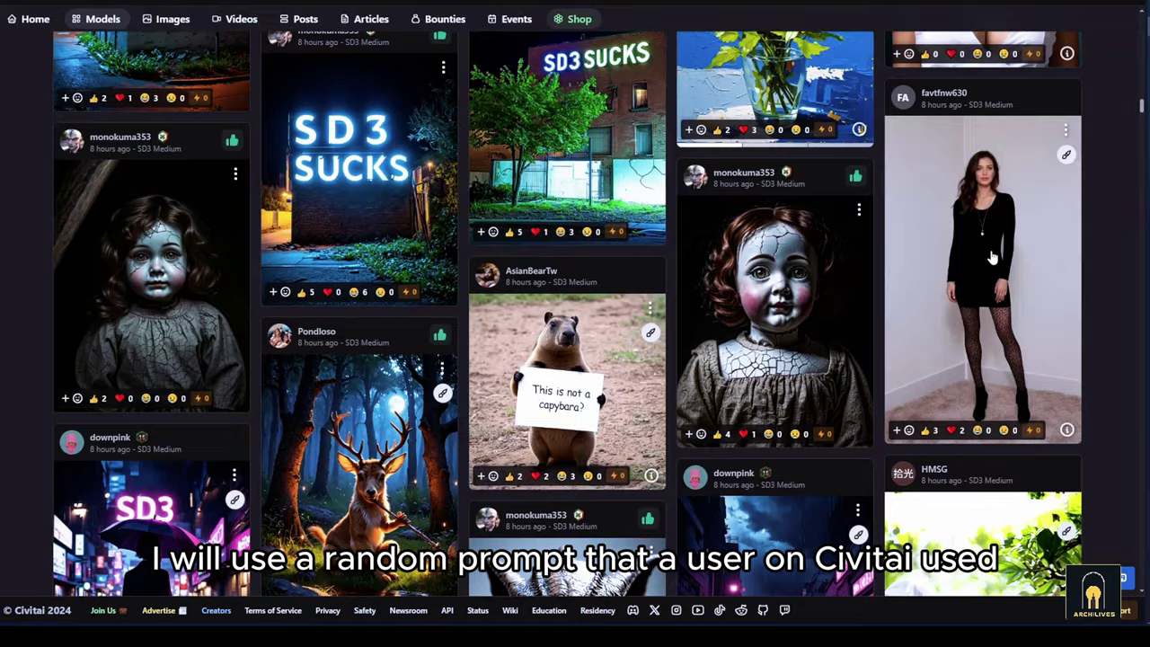
pyautogui.click(992, 258)
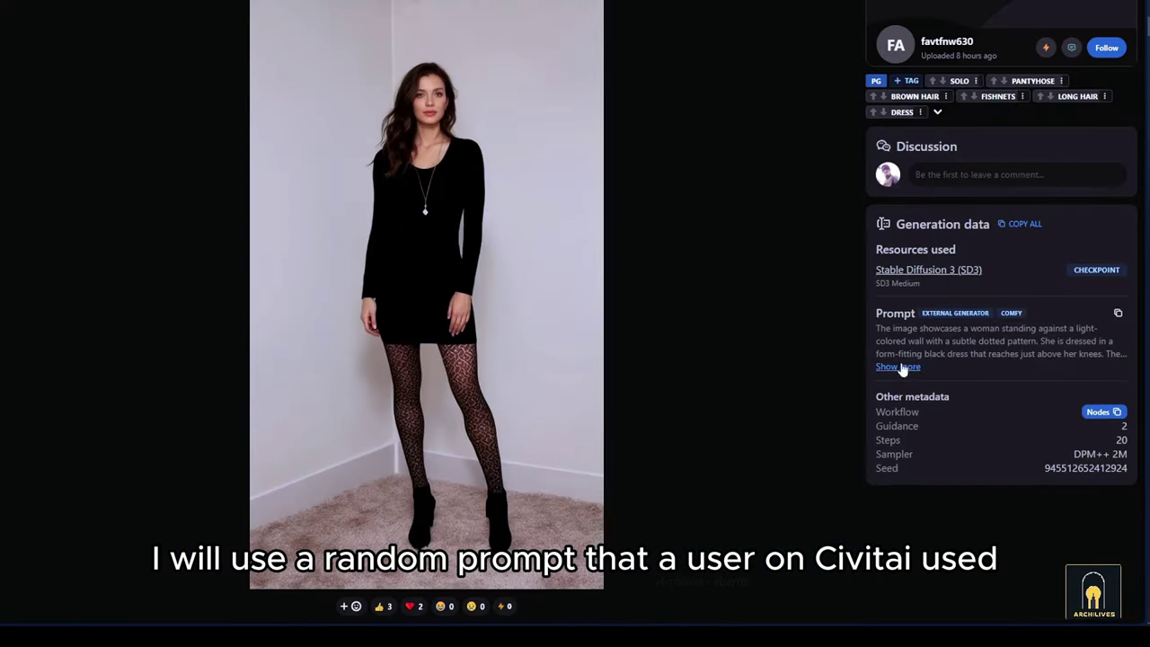
pyautogui.click(898, 366)
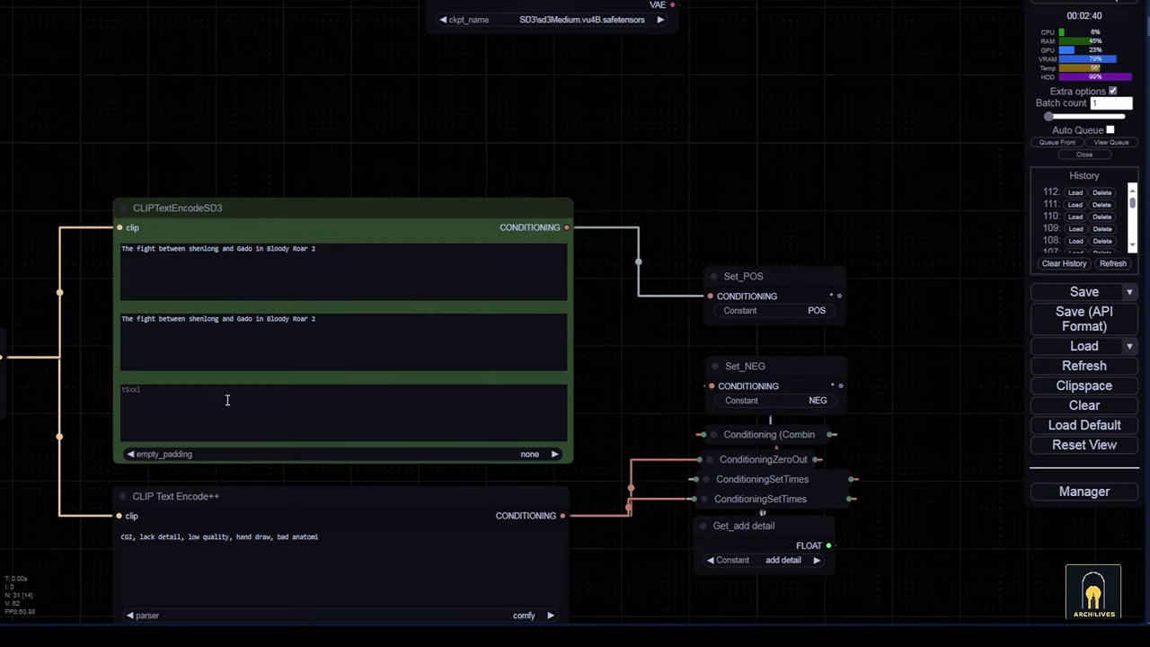
# Step: In ComfyUI, replace the first two CLIPTextEncodeSD3 prompts with the prompt copied from Civitai and queue the generation
pyautogui.moveTo(364, 332); pyautogui.dragTo(139, 319)
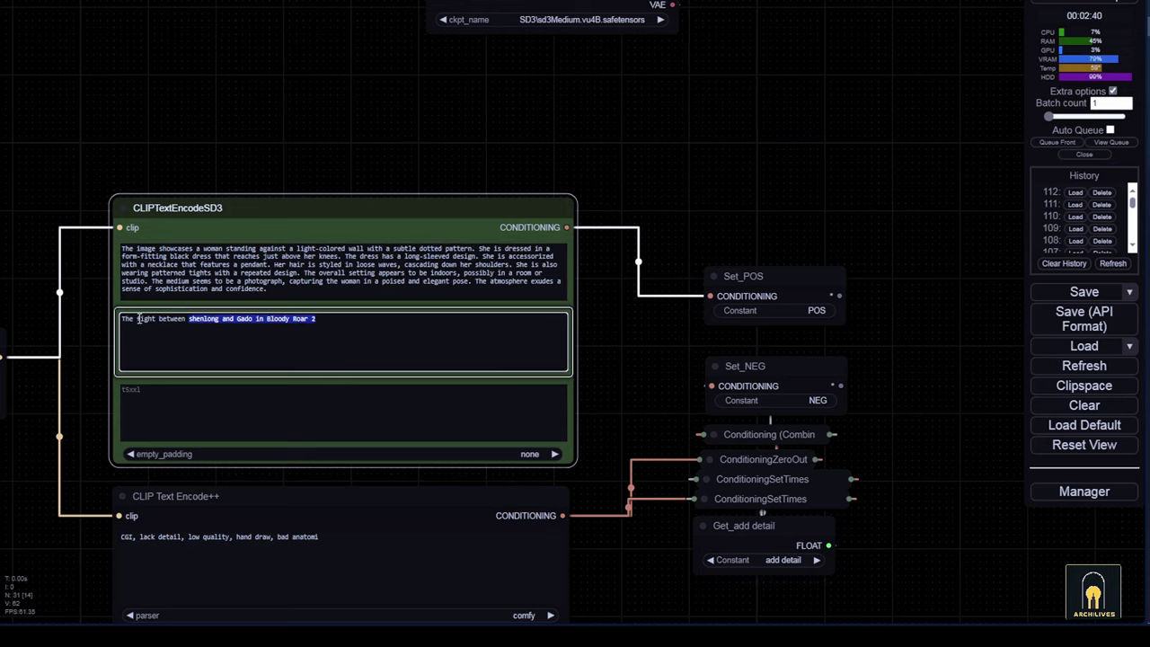
pyautogui.hotkey('ctrl', 'v')
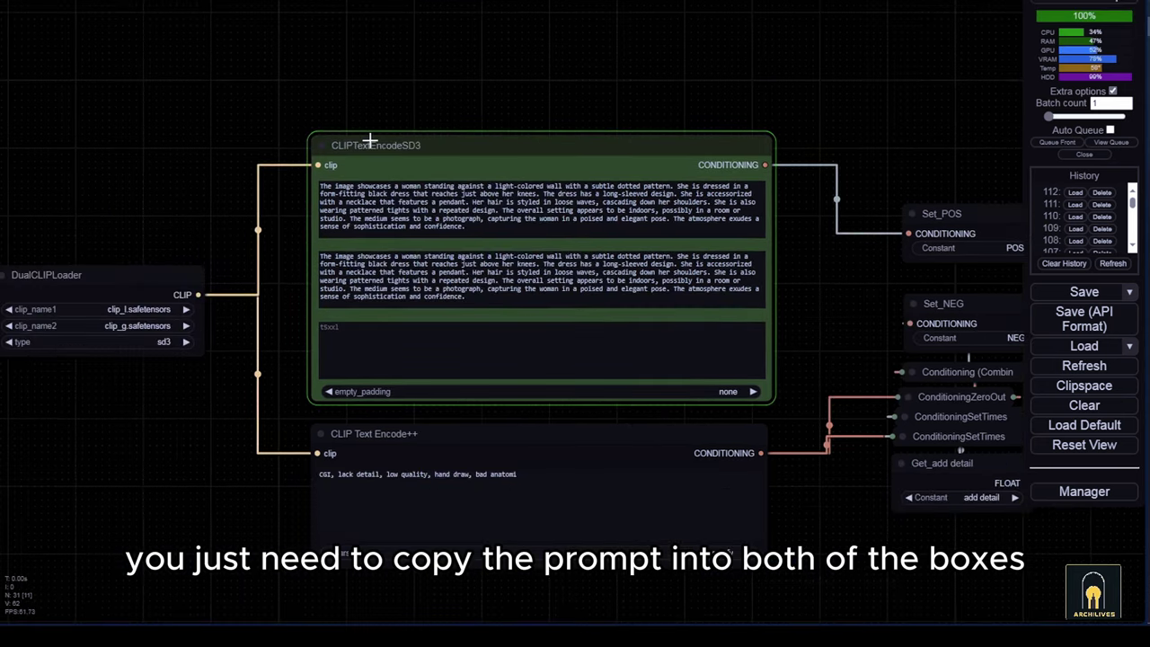
pyautogui.scroll(5, 372, 143)
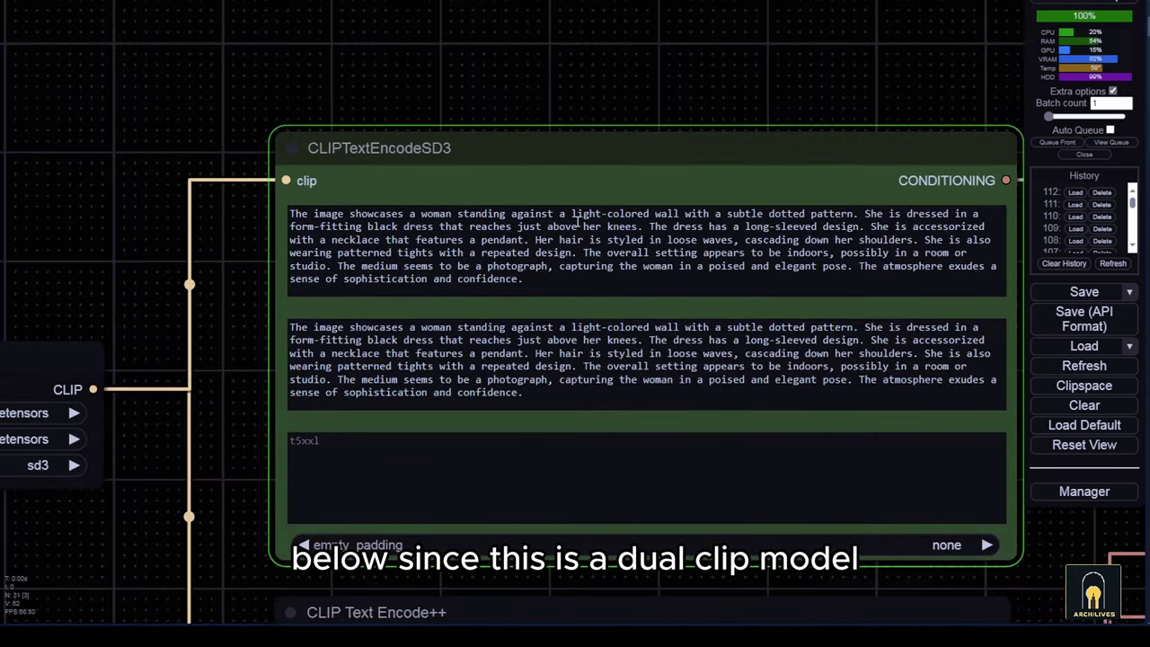
pyautogui.scroll(-11, 221, 206)
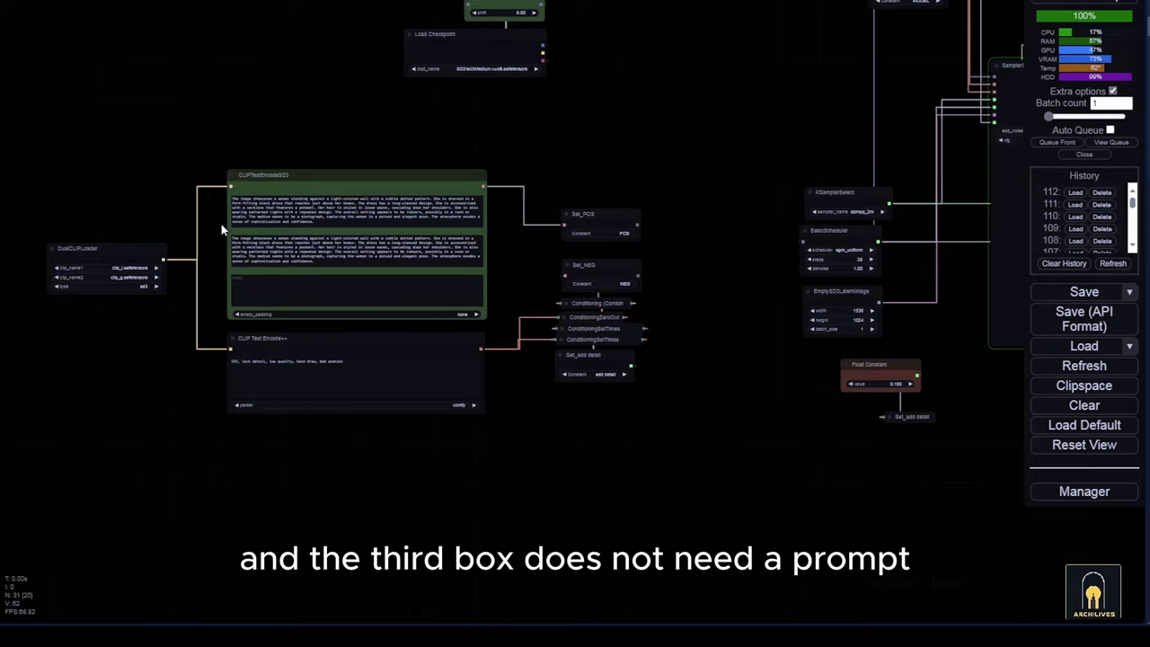
# Step: Watch the image form in the first SamplerCustom node and point out the KSamplerSelect, BasicScheduler and EmptySD3LatentImage settings
pyautogui.moveTo(629, 158); pyautogui.dragTo(123, 326)
pyautogui.scroll(3, 400, 410)
pyautogui.scroll(3, 410, 417)
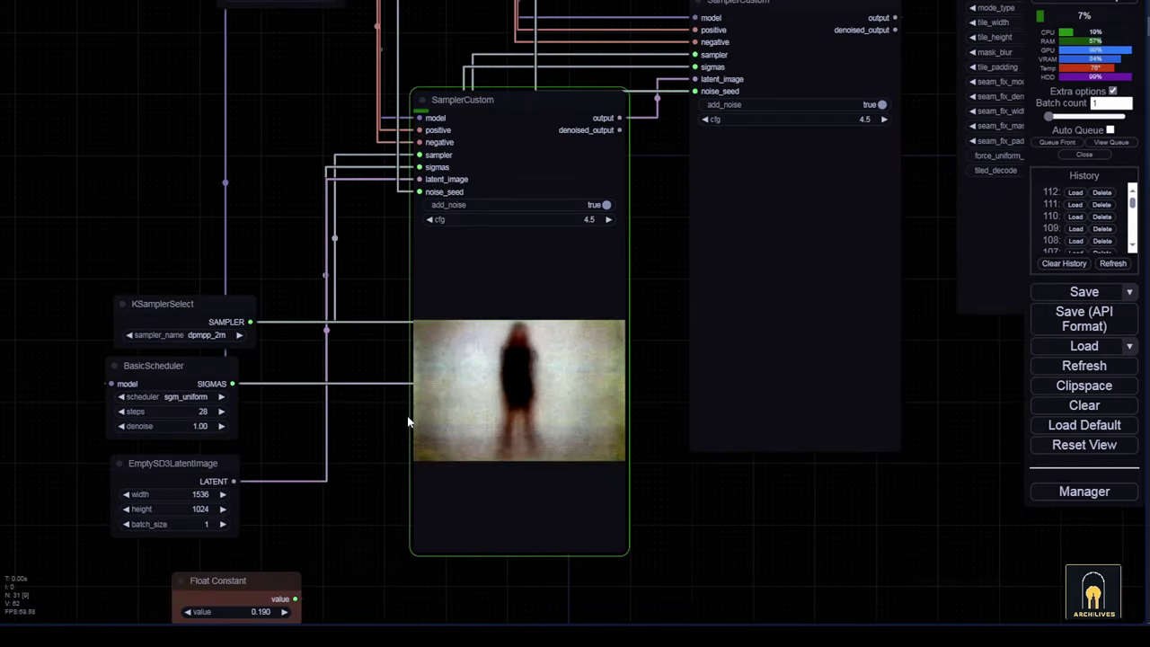
pyautogui.moveTo(408, 422); pyautogui.dragTo(580, 350)
pyautogui.moveTo(401, 236); pyautogui.dragTo(385, 236)
pyautogui.moveTo(490, 431); pyautogui.dragTo(438, 370)
pyautogui.moveTo(415, 530); pyautogui.dragTo(396, 515)
pyautogui.scroll(2, 446, 403)
pyautogui.moveTo(395, 179); pyautogui.dragTo(371, 335)
pyautogui.click(264, 290)
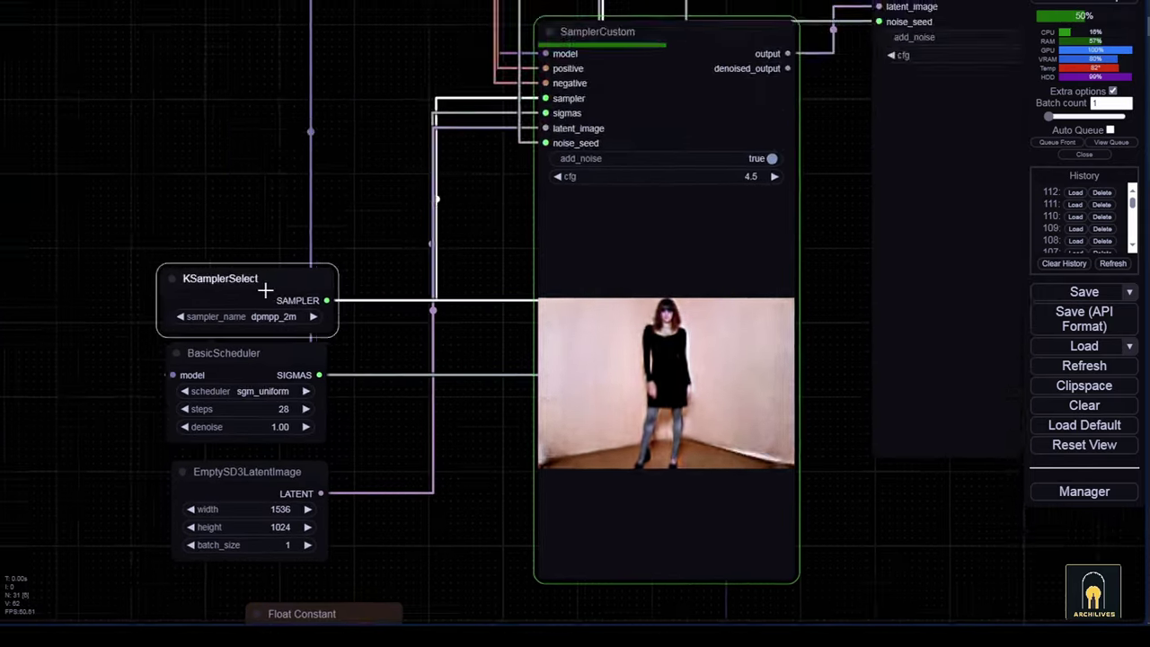
# Step: Follow the generation to the second SamplerCustom node and widen that node to enlarge its image preview
pyautogui.scroll(-5, 264, 291)
pyautogui.moveTo(548, 18); pyautogui.dragTo(372, 257)
pyautogui.moveTo(427, 620); pyautogui.dragTo(565, 413)
pyautogui.scroll(4, 565, 429)
pyautogui.scroll(-3, 565, 428)
pyautogui.moveTo(636, 479); pyautogui.dragTo(564, 512)
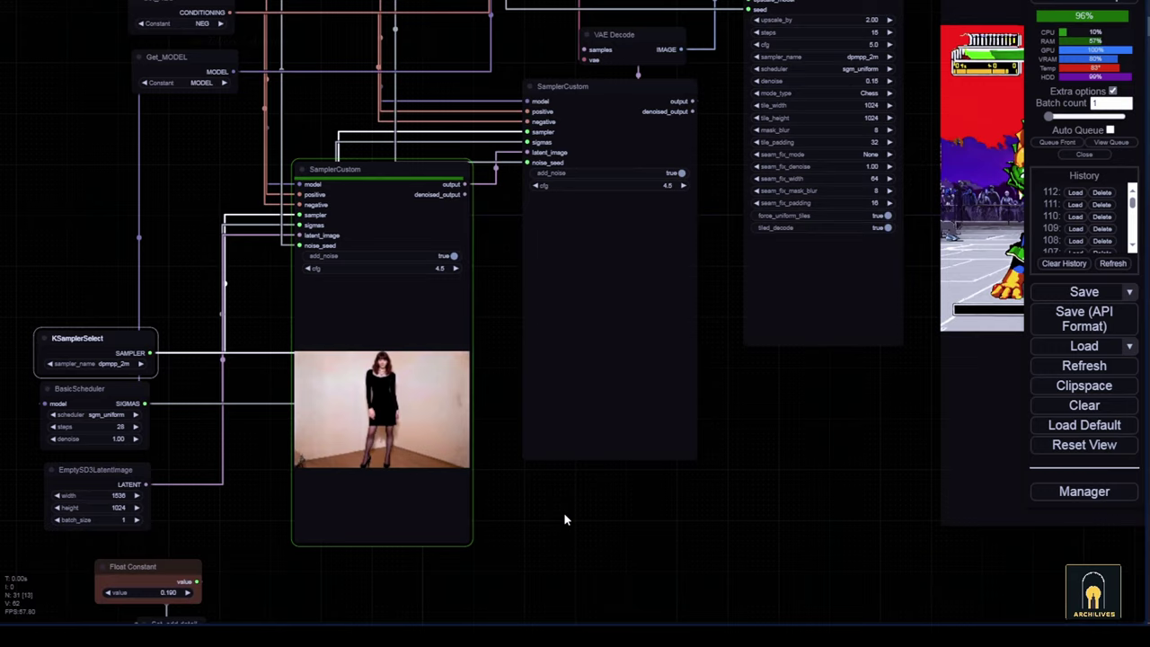
pyautogui.moveTo(776, 449); pyautogui.dragTo(574, 474)
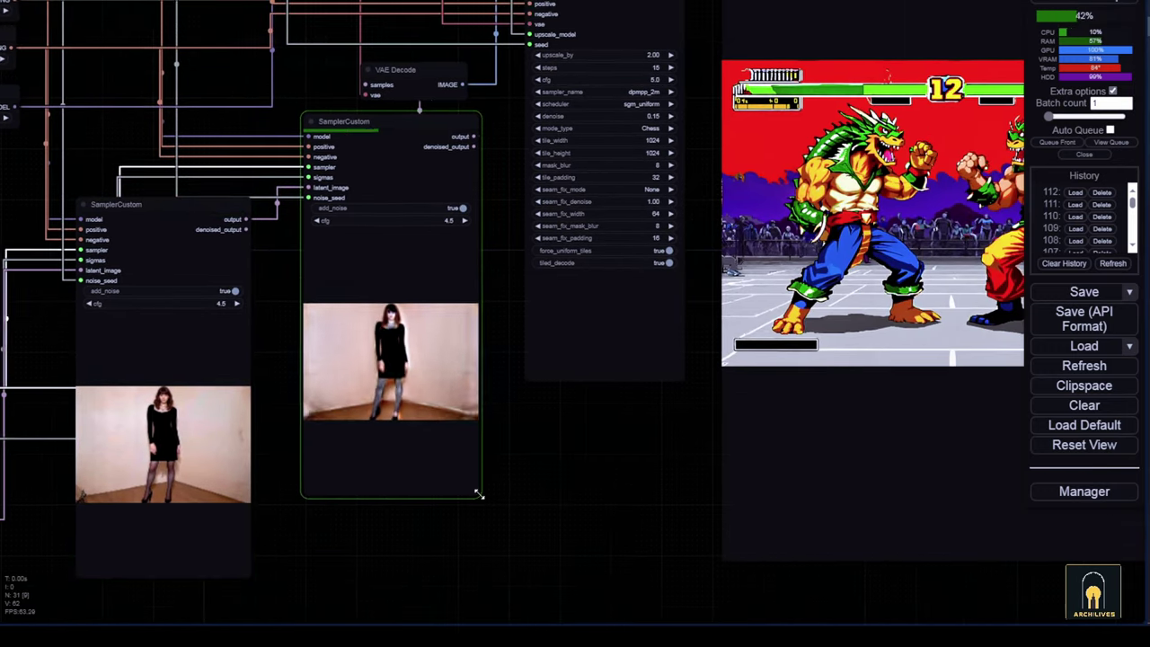
pyautogui.moveTo(479, 494); pyautogui.dragTo(520, 469)
pyautogui.moveTo(449, 449); pyautogui.dragTo(414, 445)
pyautogui.moveTo(241, 498); pyautogui.dragTo(239, 503)
pyautogui.moveTo(592, 482); pyautogui.dragTo(658, 559)
# Step: Follow the generation through Ultimate SD Upscale and resize the Preview Image node to a wider shape
pyautogui.scroll(-2, 530, 501)
pyautogui.scroll(5, 460, 290)
pyautogui.scroll(-5, 460, 290)
pyautogui.moveTo(629, 153); pyautogui.dragTo(617, 93)
pyautogui.scroll(-6, 786, 388)
pyautogui.moveTo(866, 493); pyautogui.dragTo(896, 496)
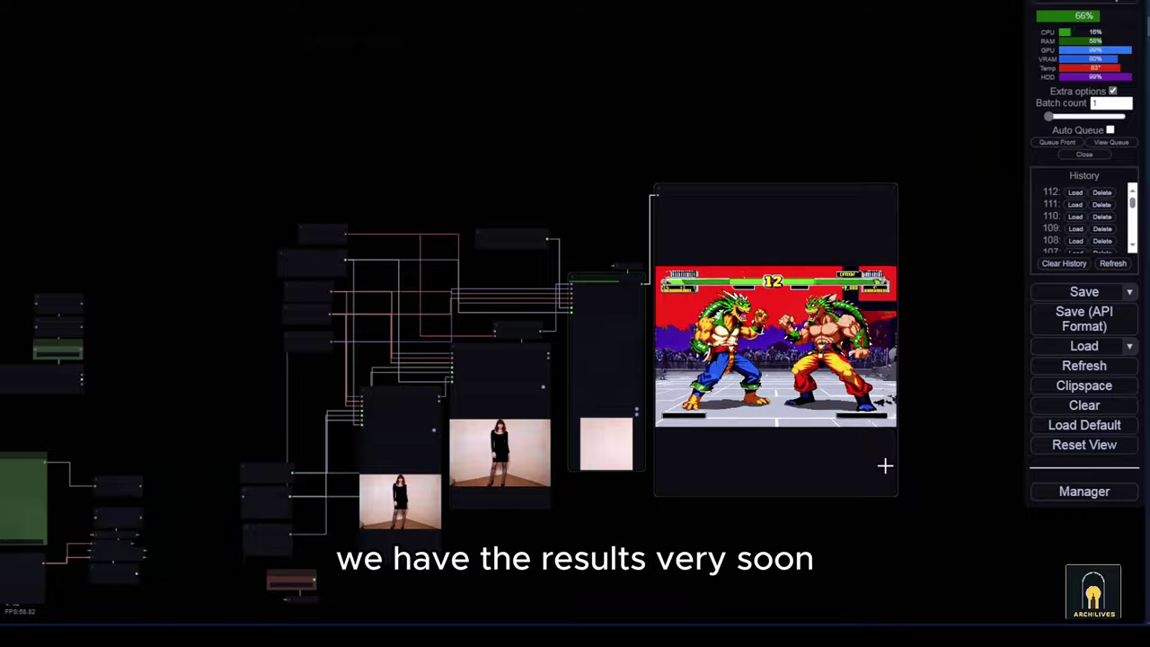
pyautogui.scroll(5, 666, 515)
pyautogui.moveTo(667, 516); pyautogui.dragTo(560, 531)
pyautogui.moveTo(488, 526); pyautogui.dragTo(451, 498)
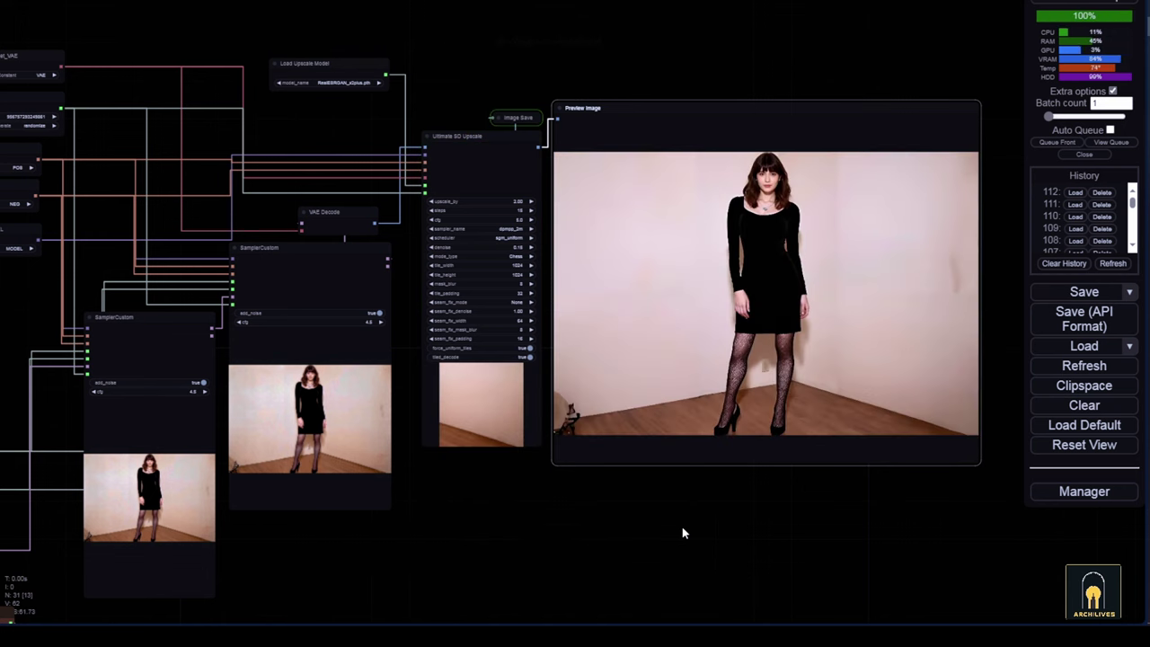
# Step: Inspect the final image in the Preview Image node up close, checking the hands, dress, tights and face
pyautogui.scroll(6, 682, 526)
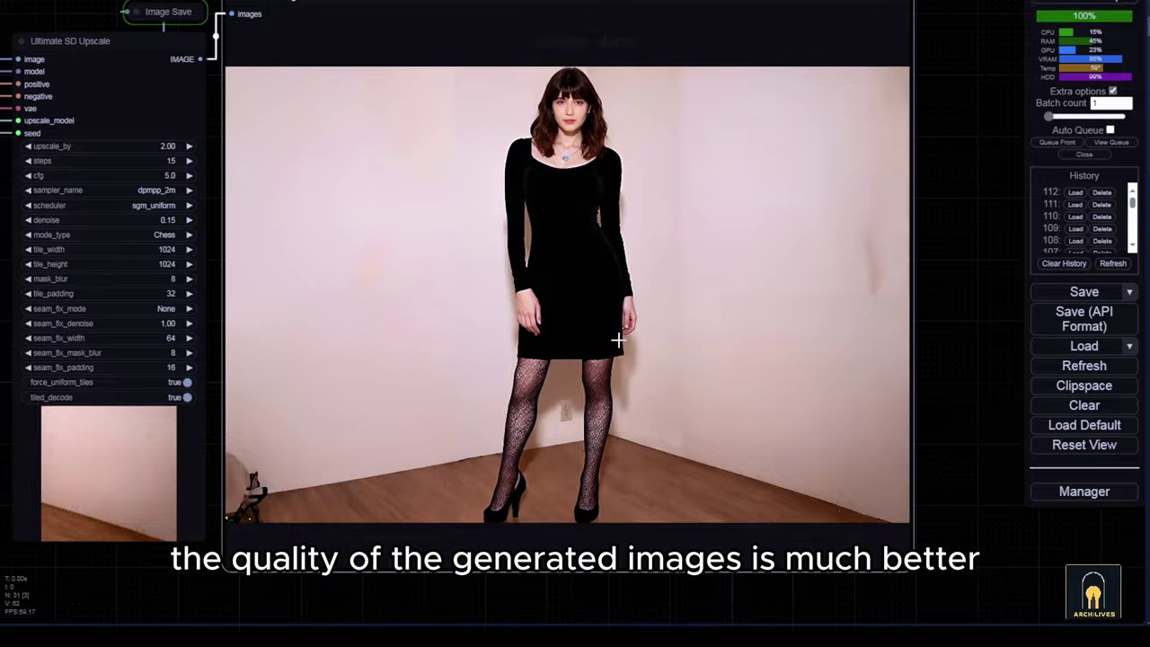
pyautogui.scroll(5, 619, 336)
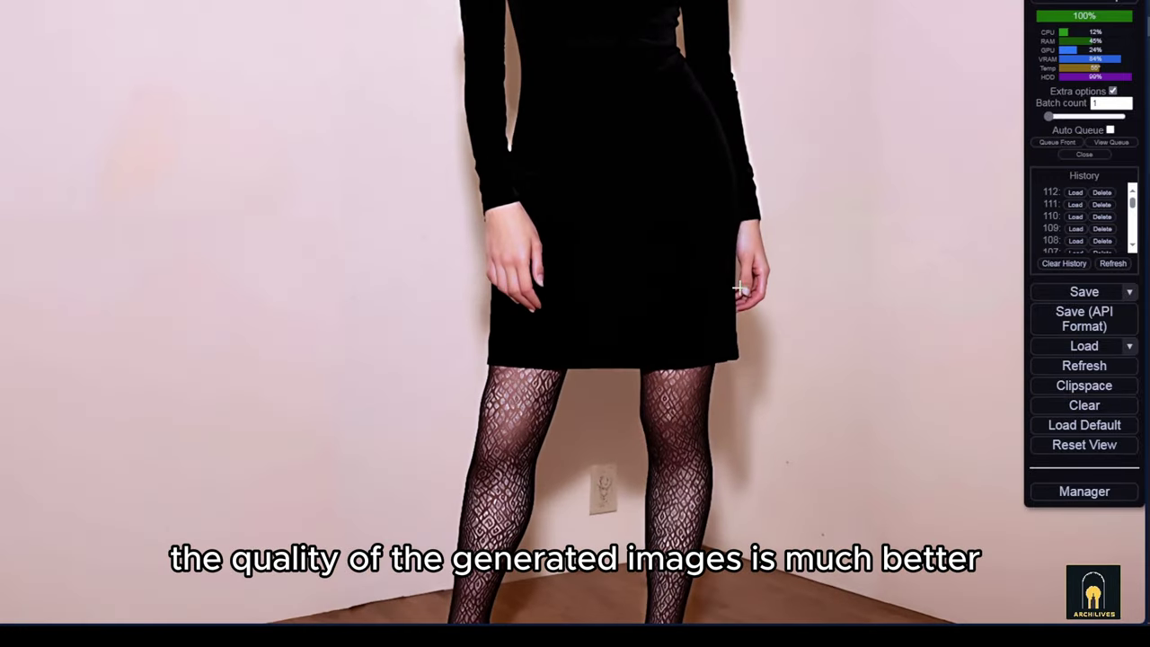
pyautogui.scroll(-6, 645, 342)
pyautogui.scroll(-8, 557, 491)
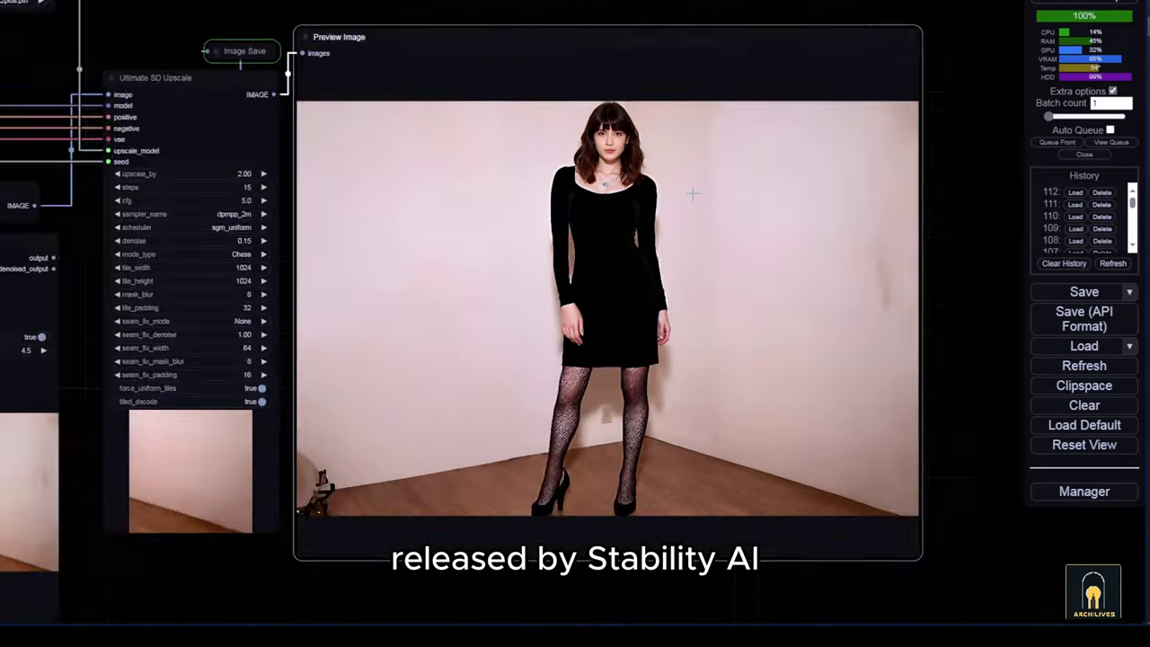
pyautogui.scroll(5, 618, 266)
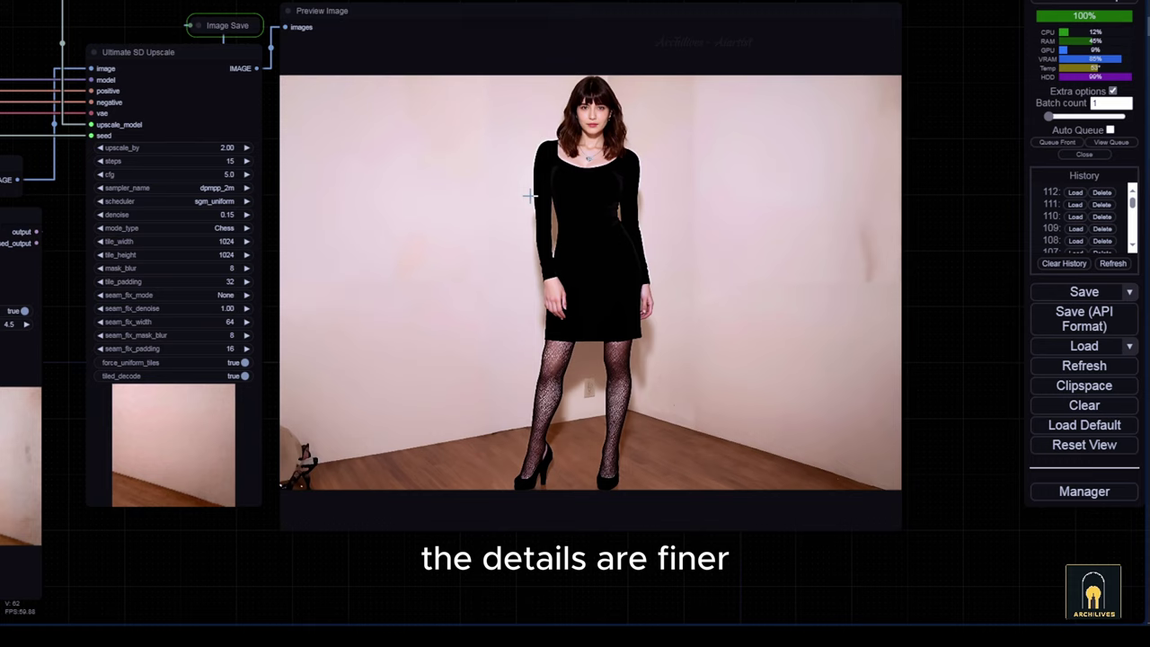
pyautogui.scroll(-1, 641, 215)
pyautogui.moveTo(581, 537); pyautogui.dragTo(598, 567)
pyautogui.scroll(1, 652, 253)
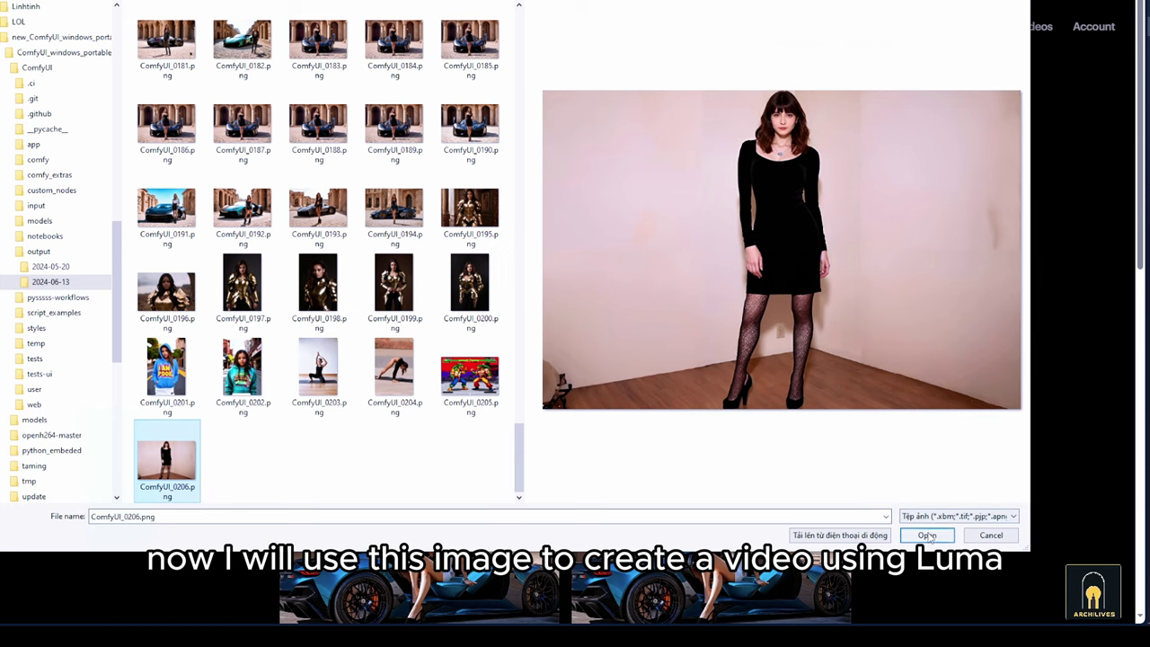
# Step: In Luma Dream Machine, upload ComfyUI_0206.png from the 2024-06-13 output folder as the source image
pyautogui.click(926, 534)
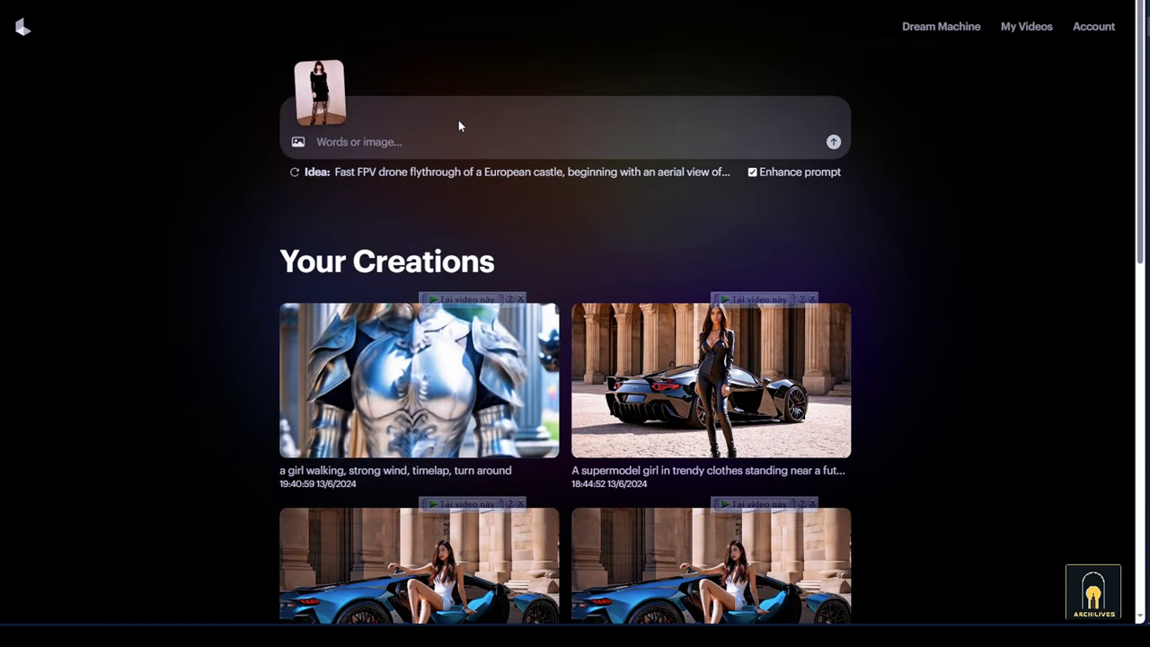
# Step: From ComfyUI's CLIPTextEncodeSD3 node, reuse "a woman standing against a light-colored wall with a subtle dotted pattern" as the Luma prompt
pyautogui.click(445, 144)
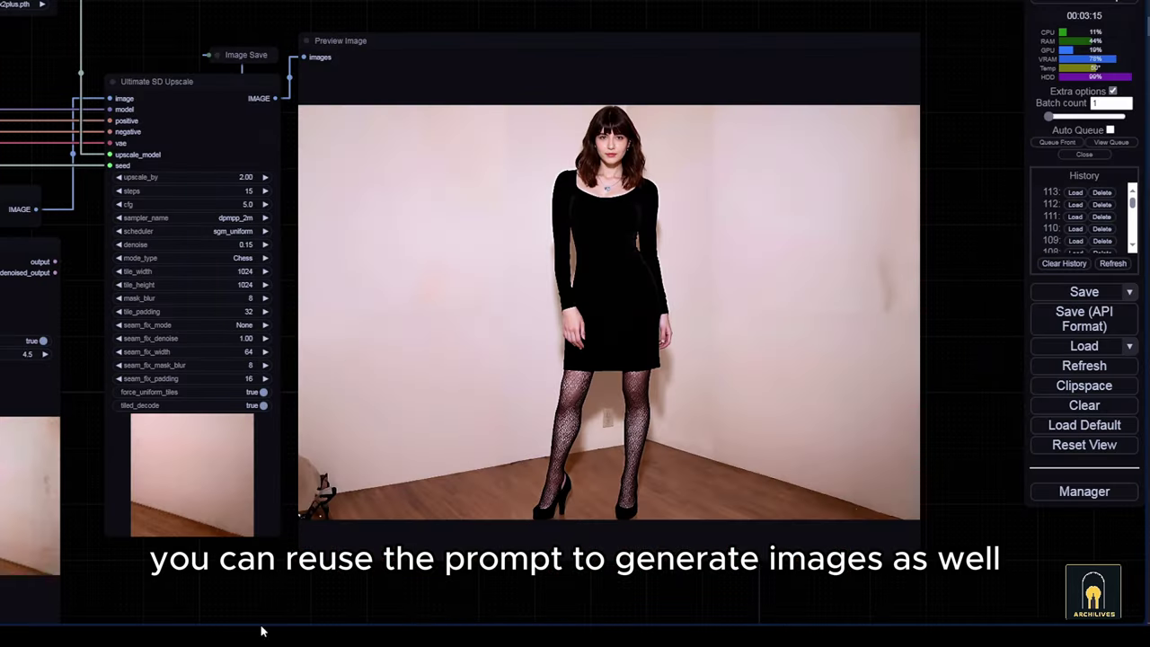
pyautogui.moveTo(179, 611); pyautogui.dragTo(829, 447)
pyautogui.scroll(-7, 829, 449)
pyautogui.moveTo(339, 331); pyautogui.dragTo(701, 203)
pyautogui.scroll(11, 436, 260)
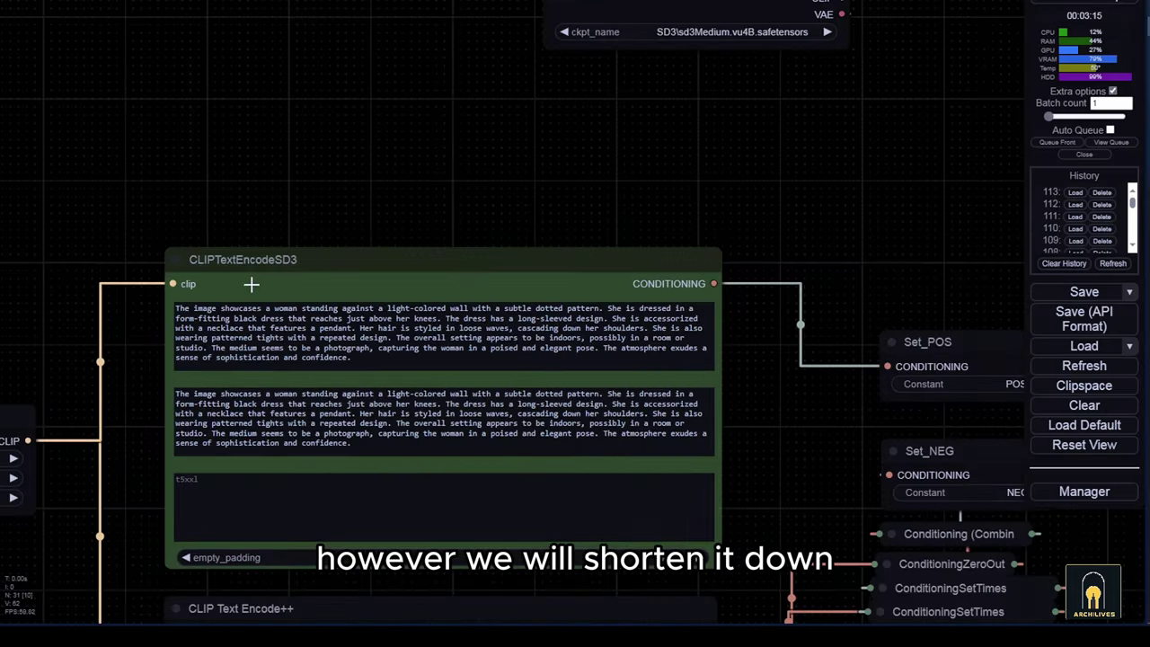
pyautogui.scroll(2, 252, 284)
pyautogui.click(319, 278)
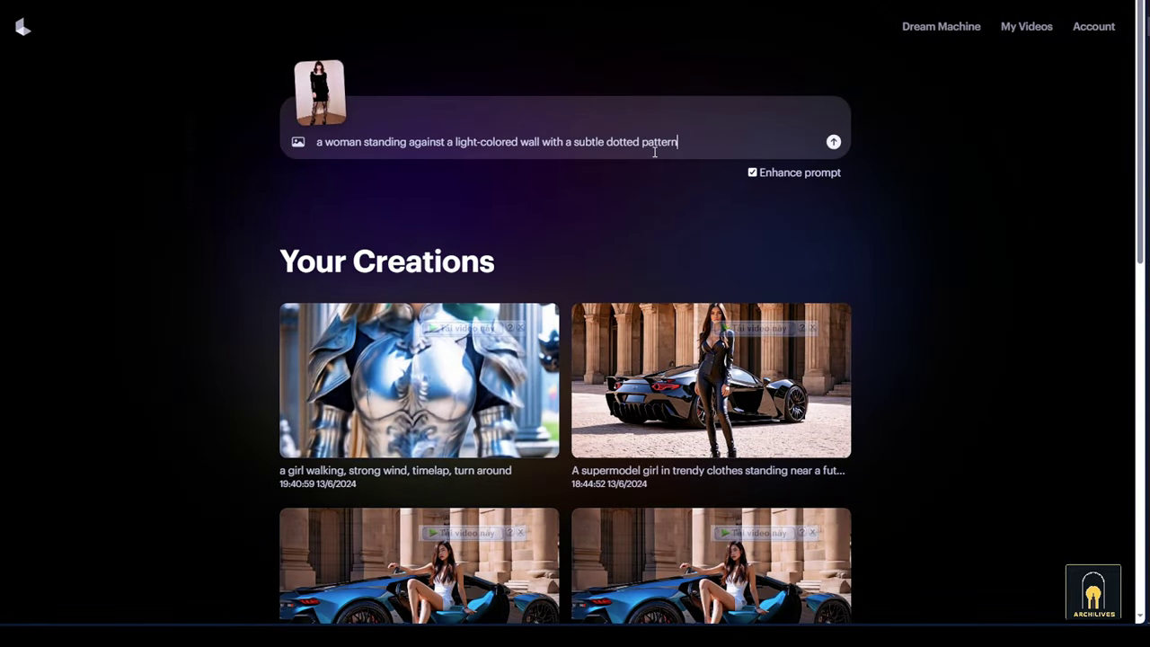
# Step: Append ", camera zoom in, dramatic shot," to the Luma prompt and submit the video generation
pyautogui.write(',')
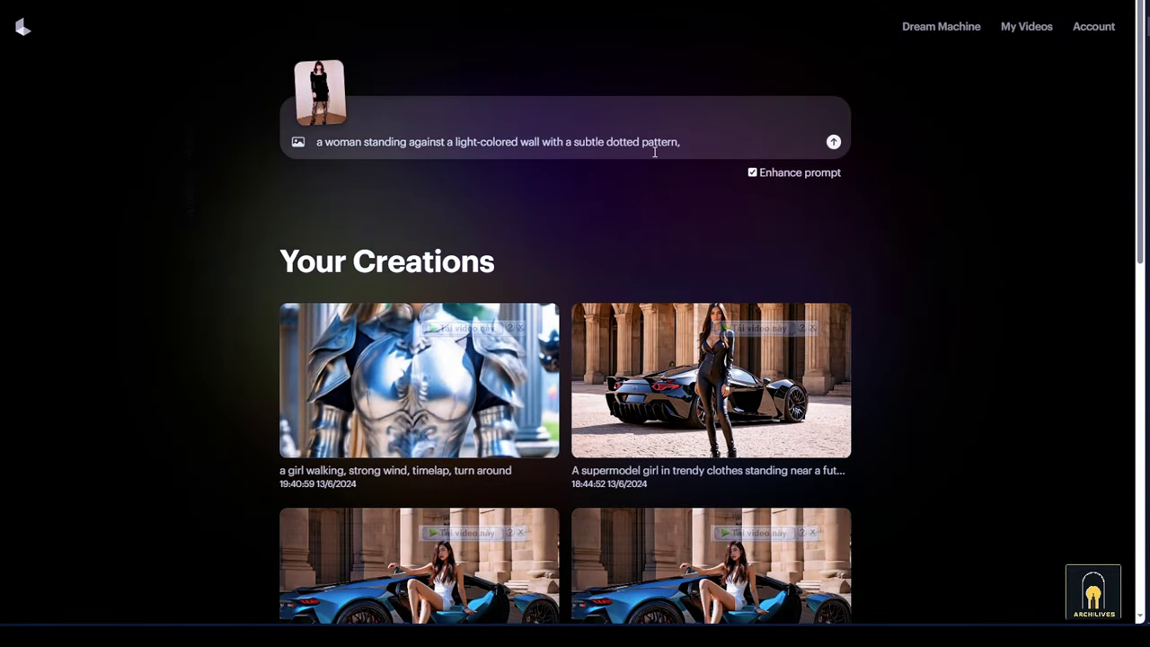
pyautogui.write(' cam')
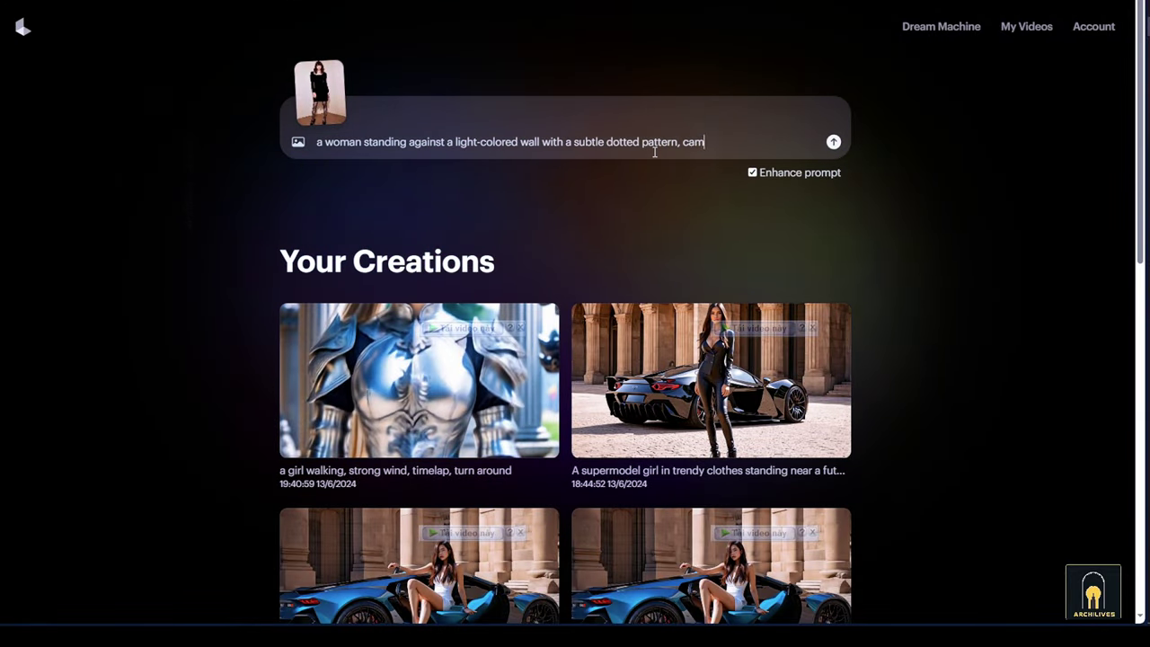
pyautogui.write('era zoom in')
pyautogui.write(',')
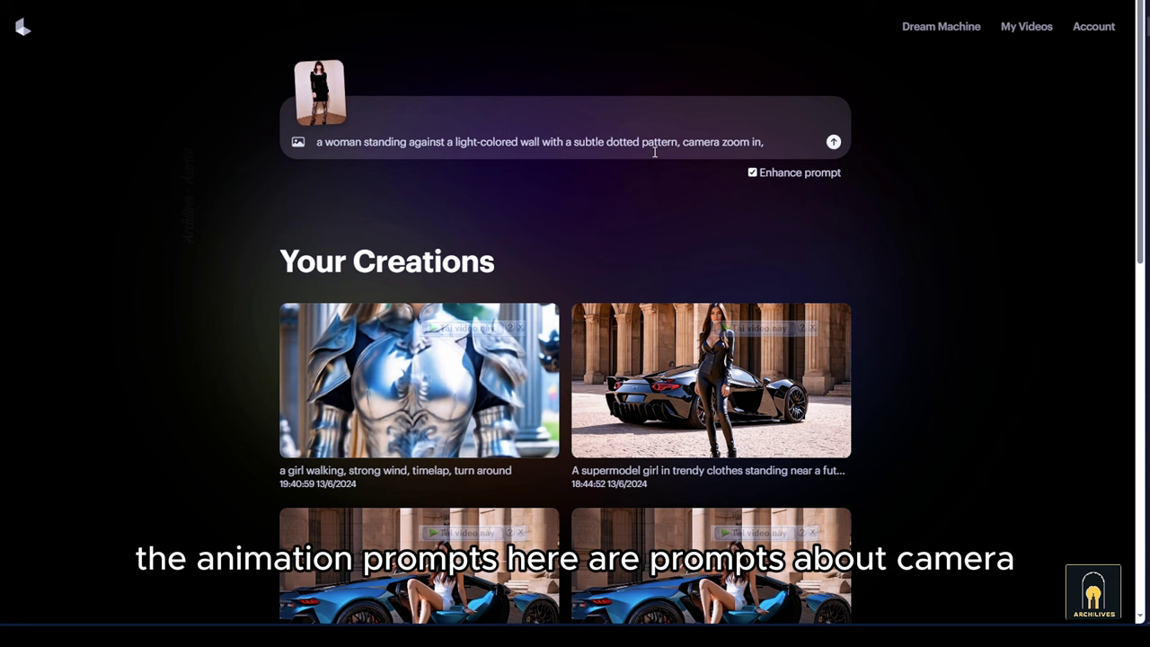
pyautogui.write(' dramatic shot,')
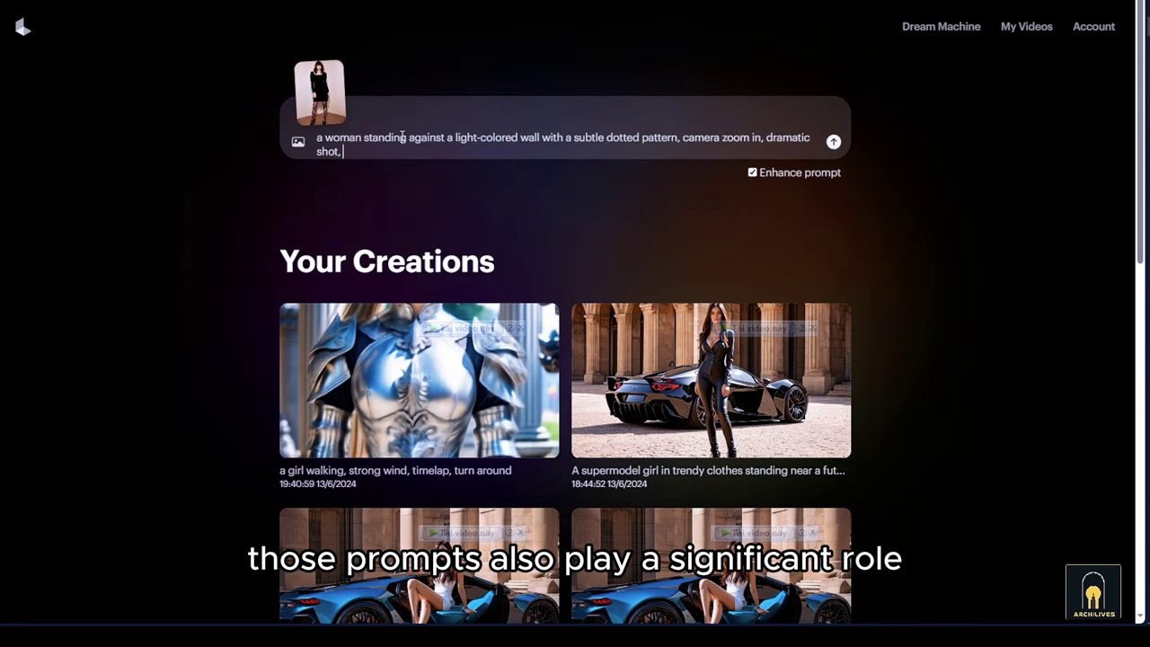
pyautogui.click(833, 141)
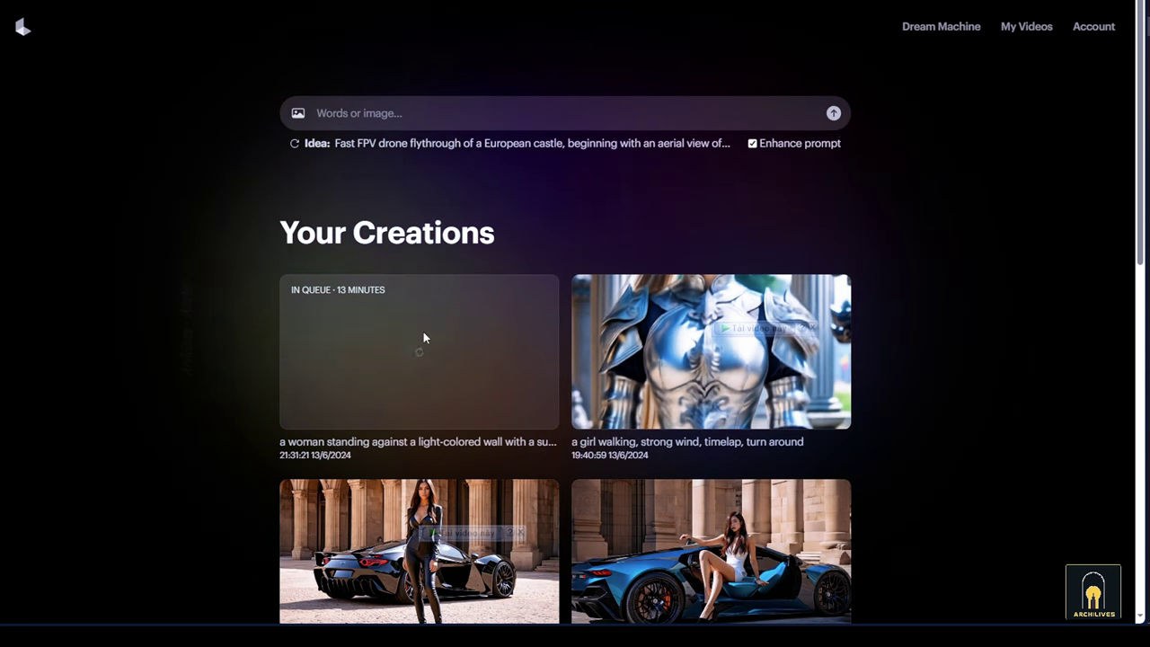
# Step: Open the earlier video of the supermodel standing near a futuristic supercar, examine its hair, smile and camera angle prompts, and return to the creations
pyautogui.moveTo(807, 334)
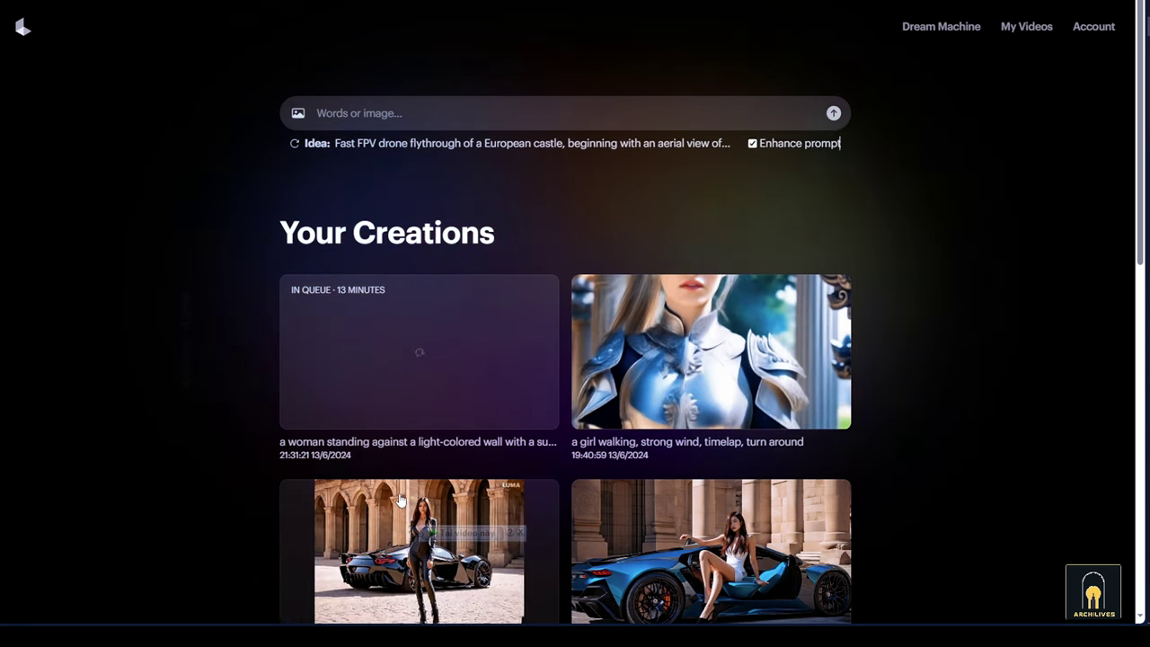
pyautogui.moveTo(466, 543)
pyautogui.scroll(-2, 516, 516)
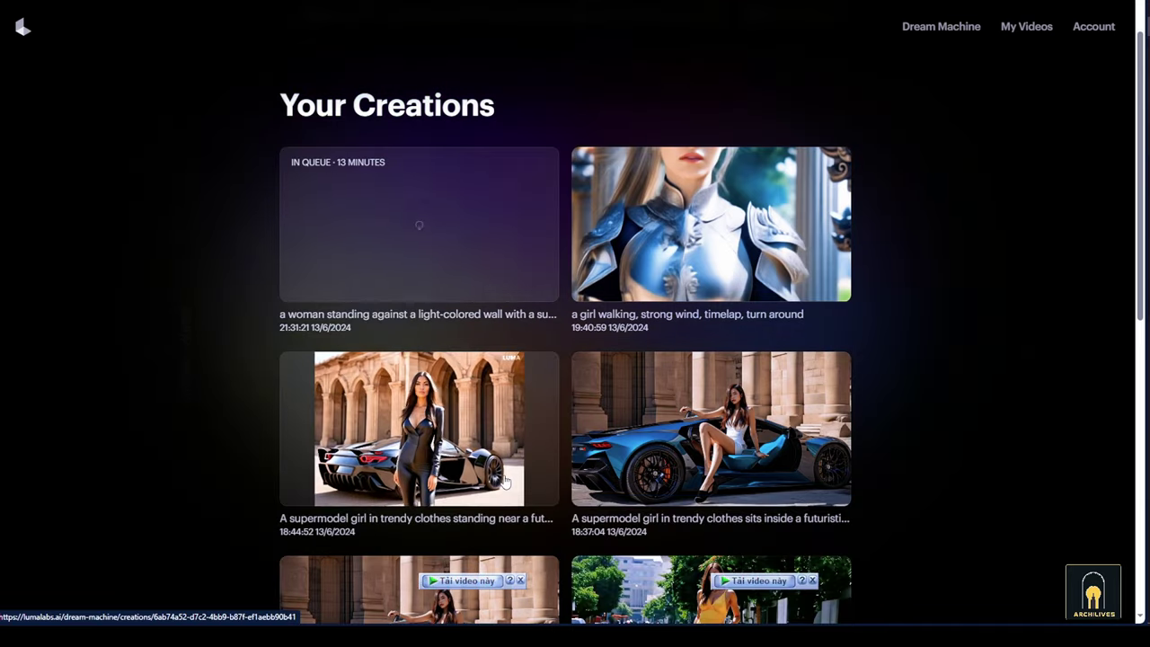
pyautogui.click(448, 468)
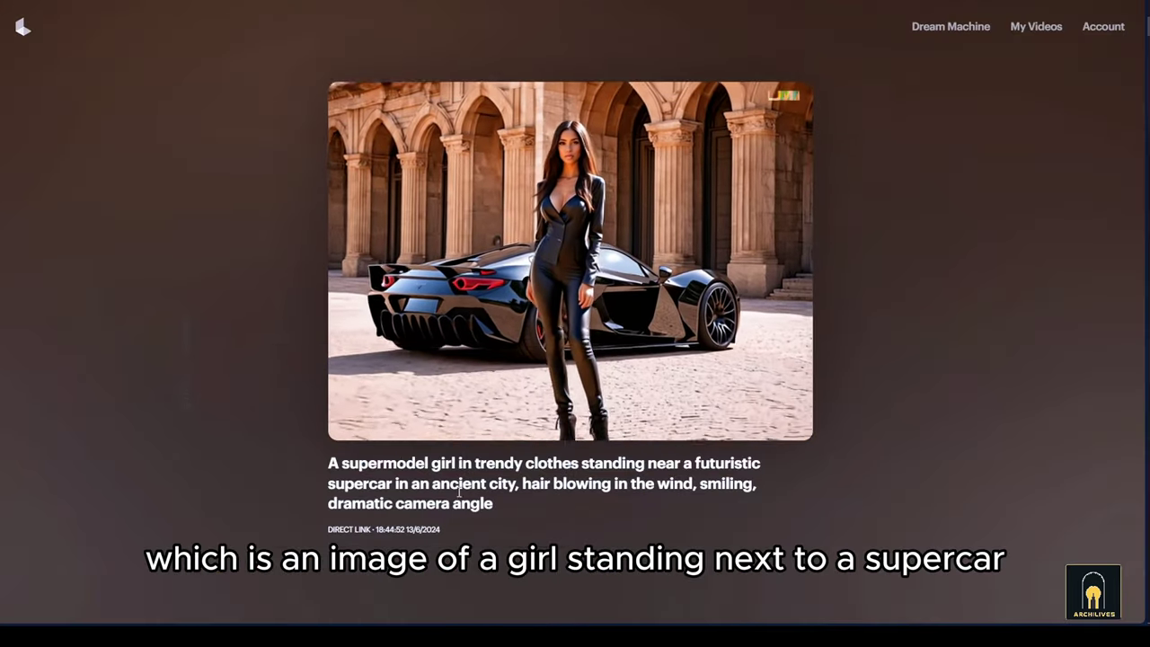
pyautogui.moveTo(396, 483); pyautogui.dragTo(693, 507)
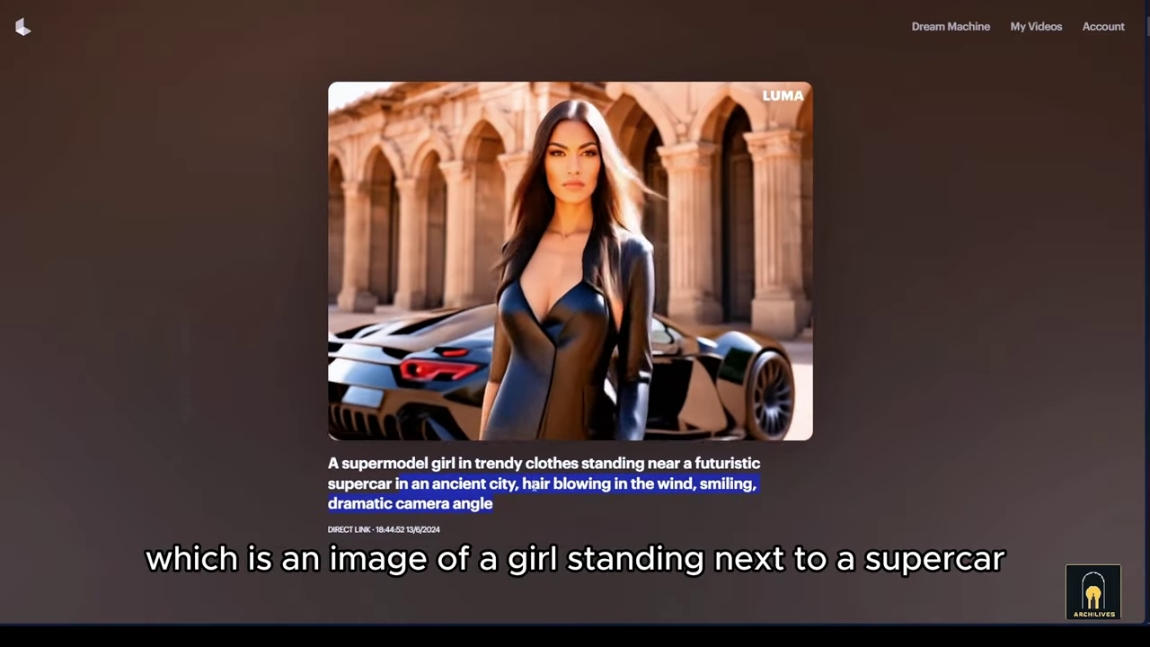
pyautogui.click(474, 485)
pyautogui.moveTo(522, 485); pyautogui.dragTo(693, 488)
pyautogui.moveTo(338, 503); pyautogui.dragTo(493, 503)
pyautogui.click(508, 484)
pyautogui.moveTo(567, 187)
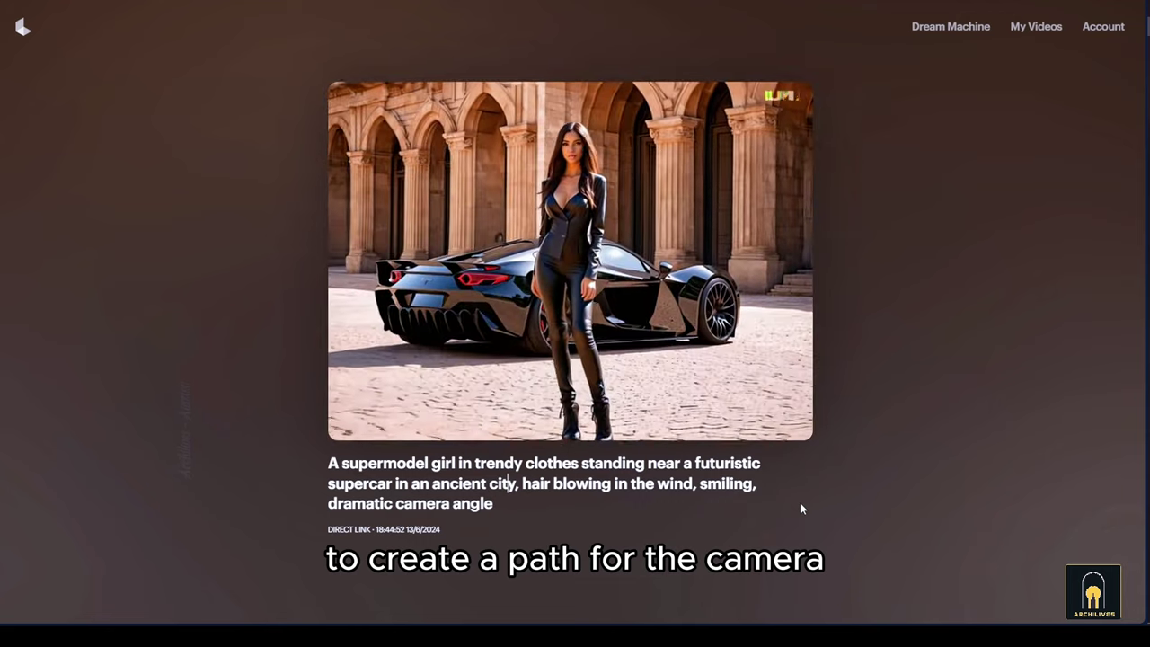
pyautogui.hotkey('alt', 'Left')
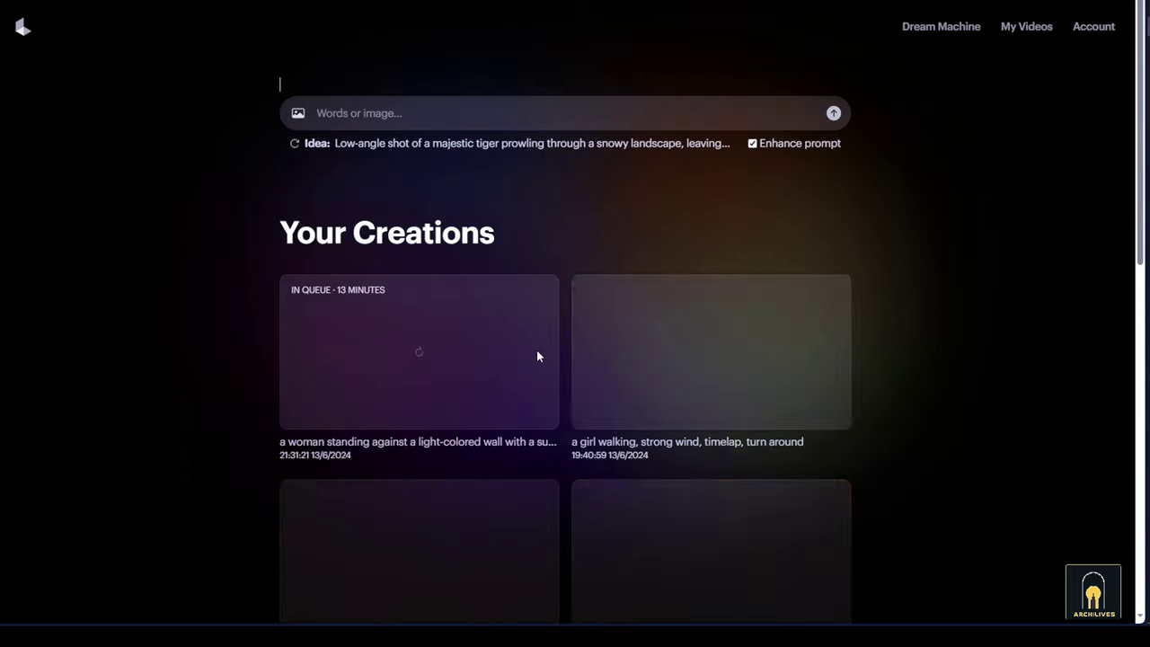
# Step: Open the video "a photo of a perfect woman standing in the street" and examine its prompt
pyautogui.scroll(-3, 896, 296)
pyautogui.scroll(-1, 899, 377)
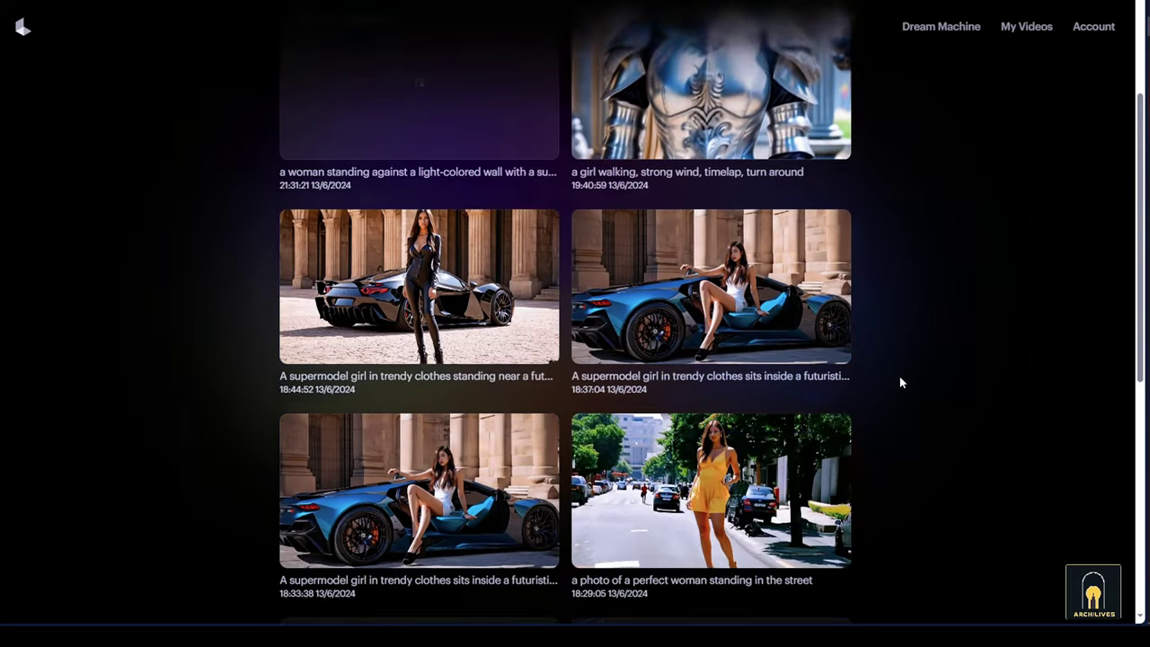
pyautogui.click(647, 377)
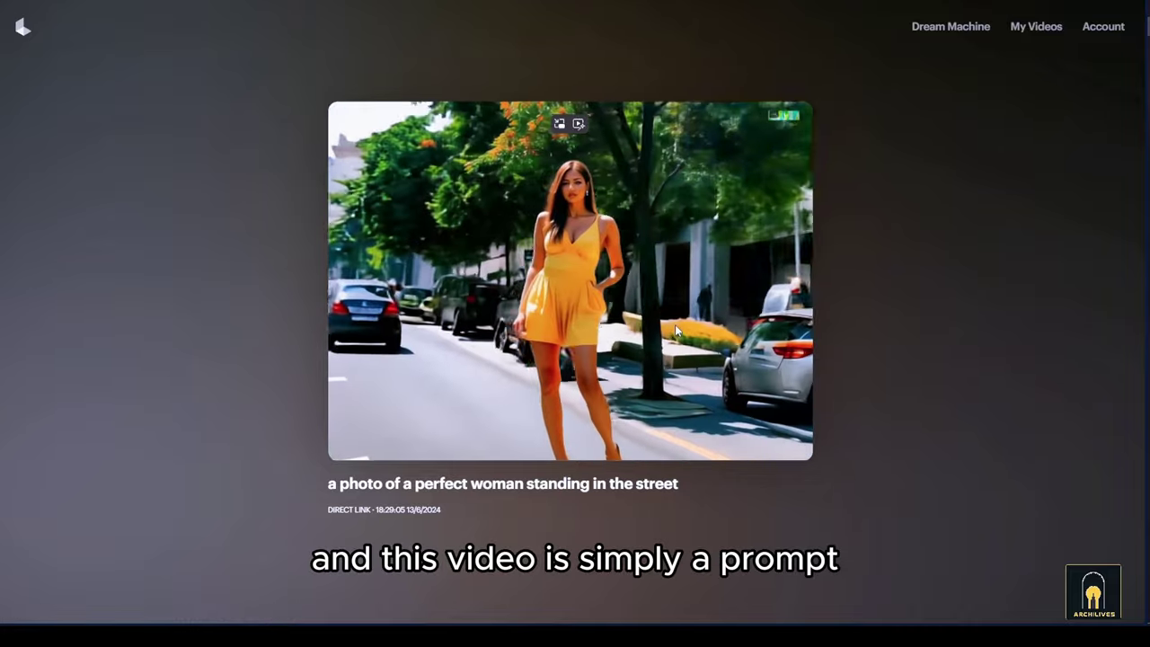
pyautogui.moveTo(328, 484); pyautogui.dragTo(683, 486)
pyautogui.click(897, 402)
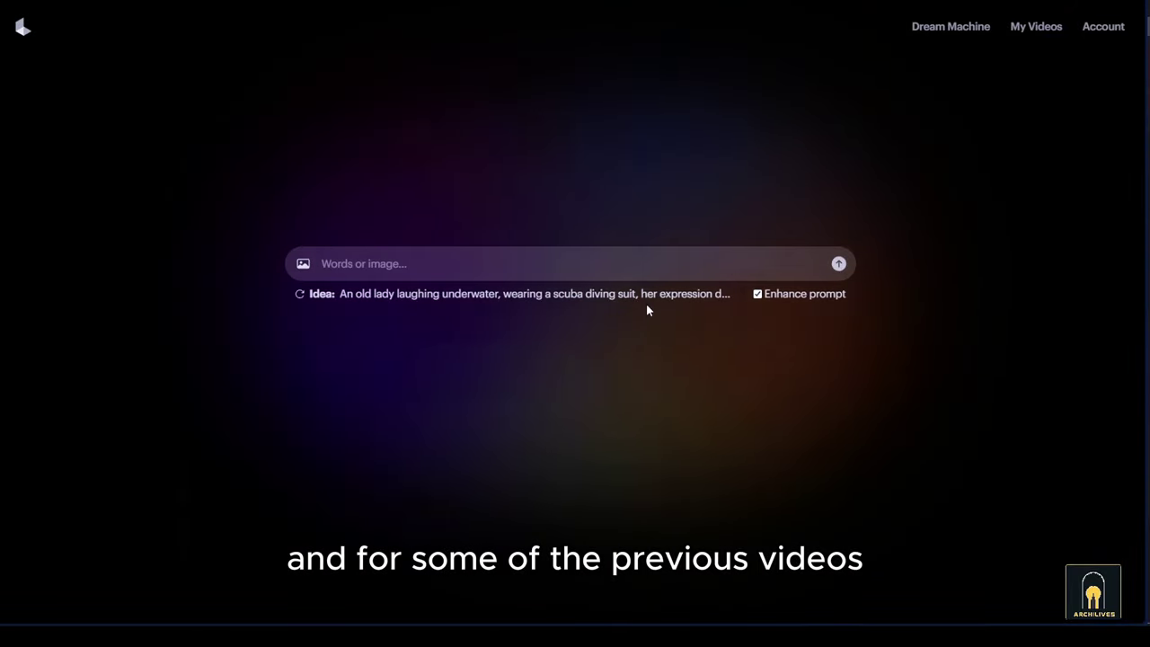
# Step: Browse the older text-to-video creations and examine the orcs and elves battle video together with its prompt
pyautogui.scroll(-3, 646, 305)
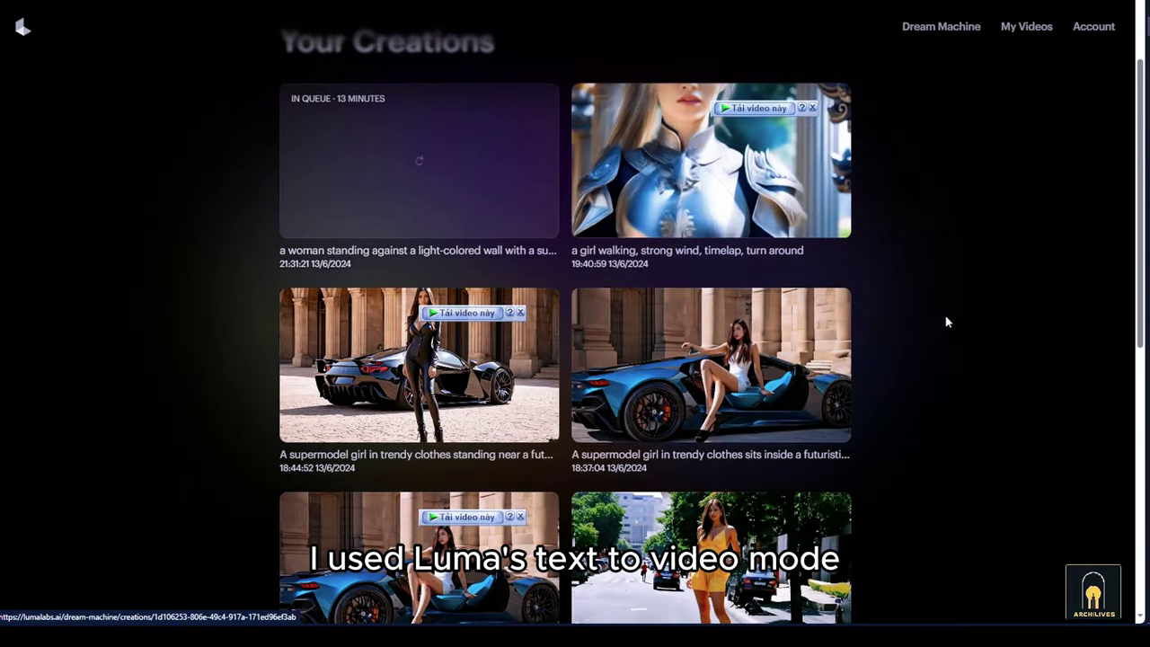
pyautogui.scroll(-5, 944, 321)
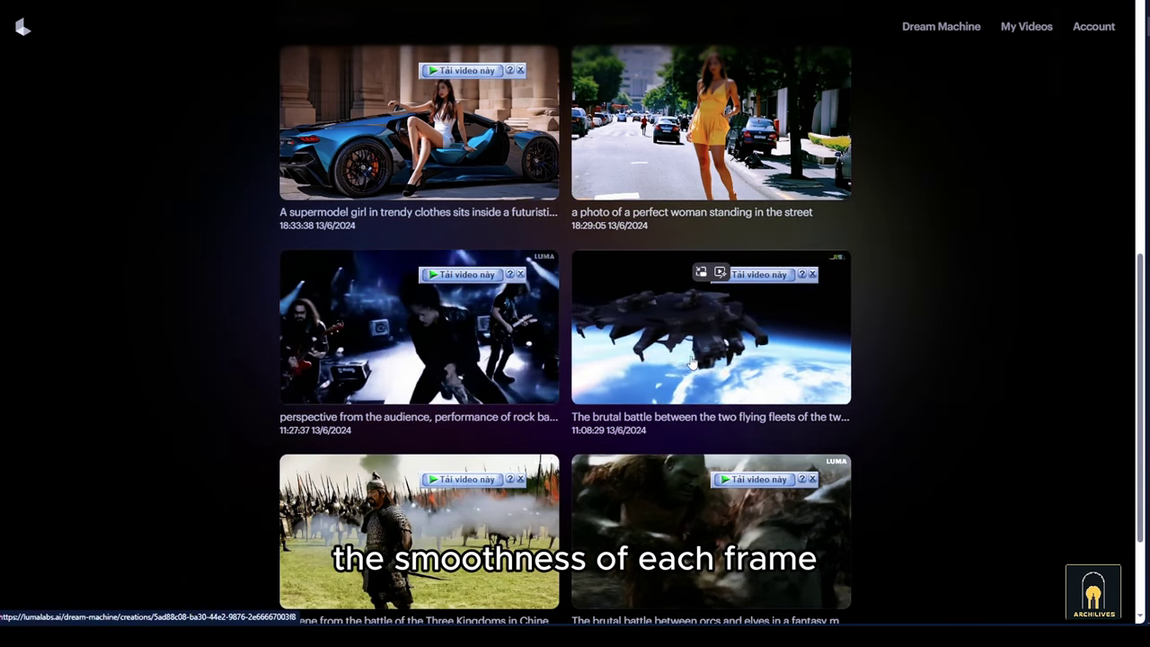
pyautogui.scroll(-2, 693, 369)
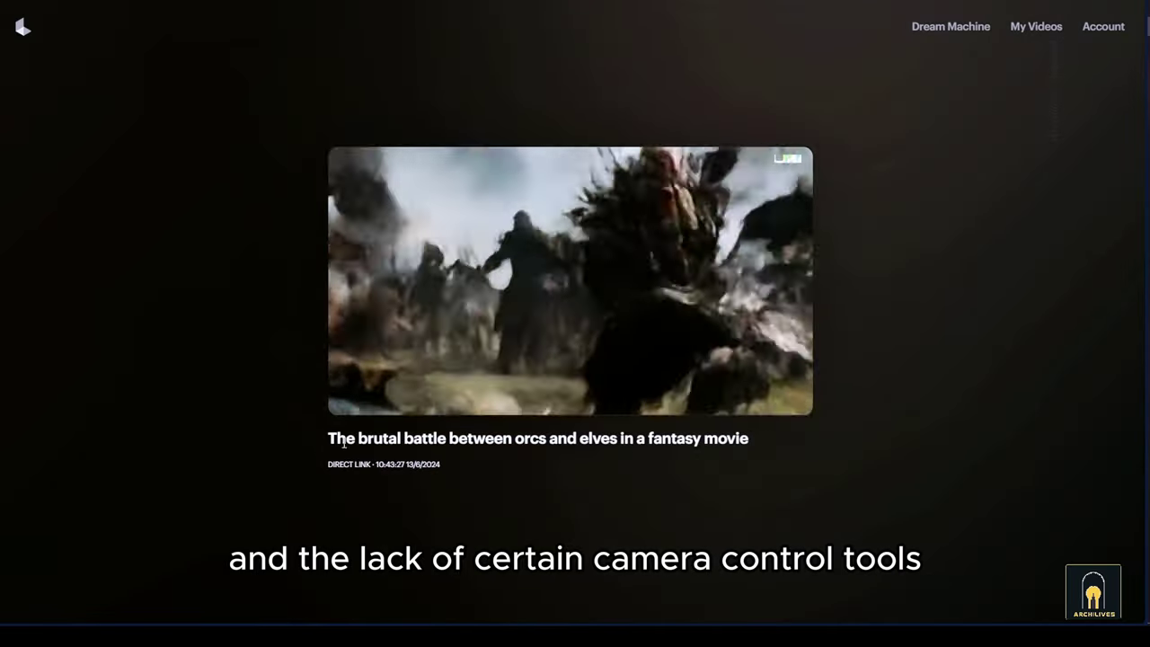
pyautogui.moveTo(344, 442); pyautogui.dragTo(779, 488)
pyautogui.click(835, 480)
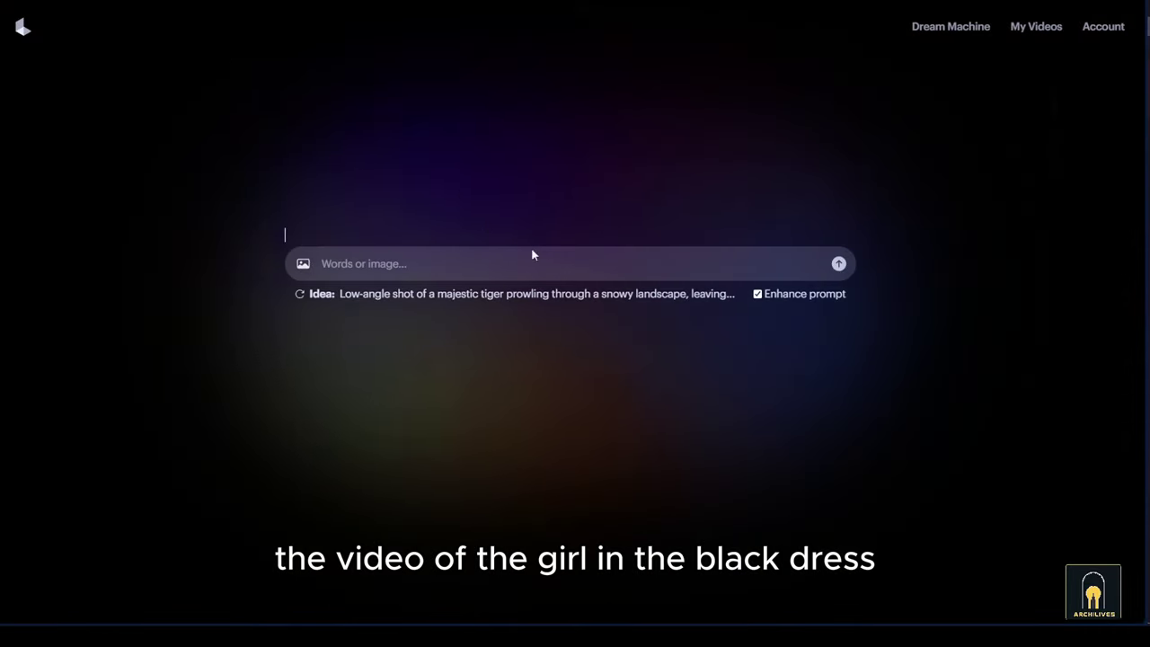
# Step: Open the new video of the woman in the black dress and review its "camera zoom in" prompt
pyautogui.scroll(-2, 554, 384)
pyautogui.scroll(-2, 639, 364)
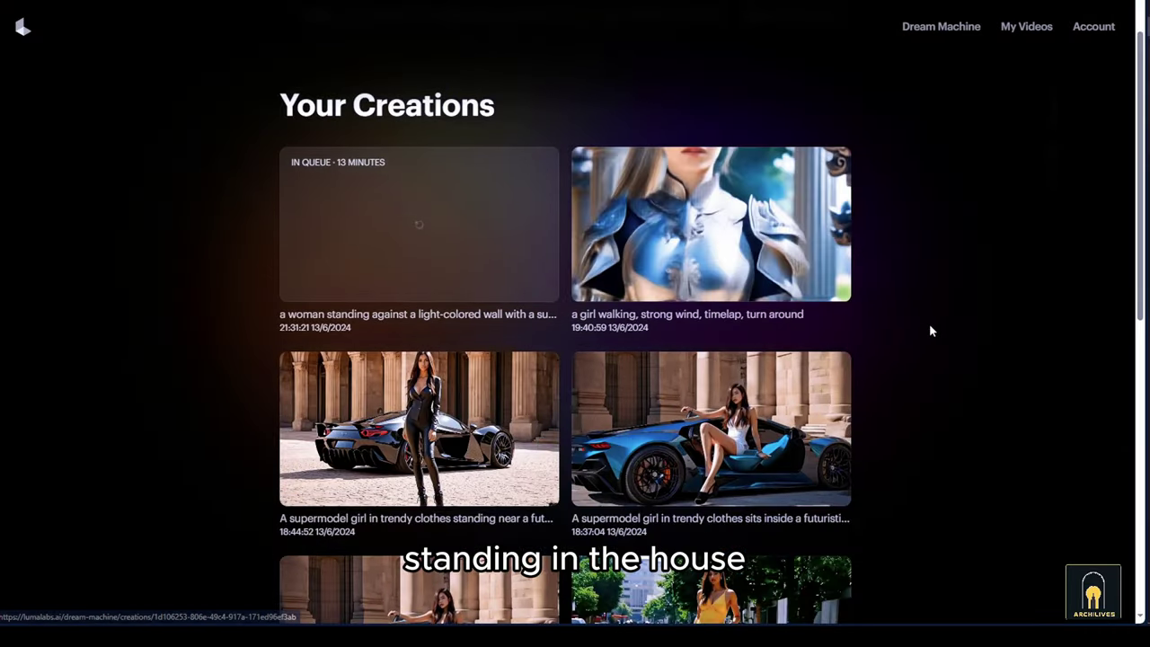
pyautogui.scroll(1, 931, 330)
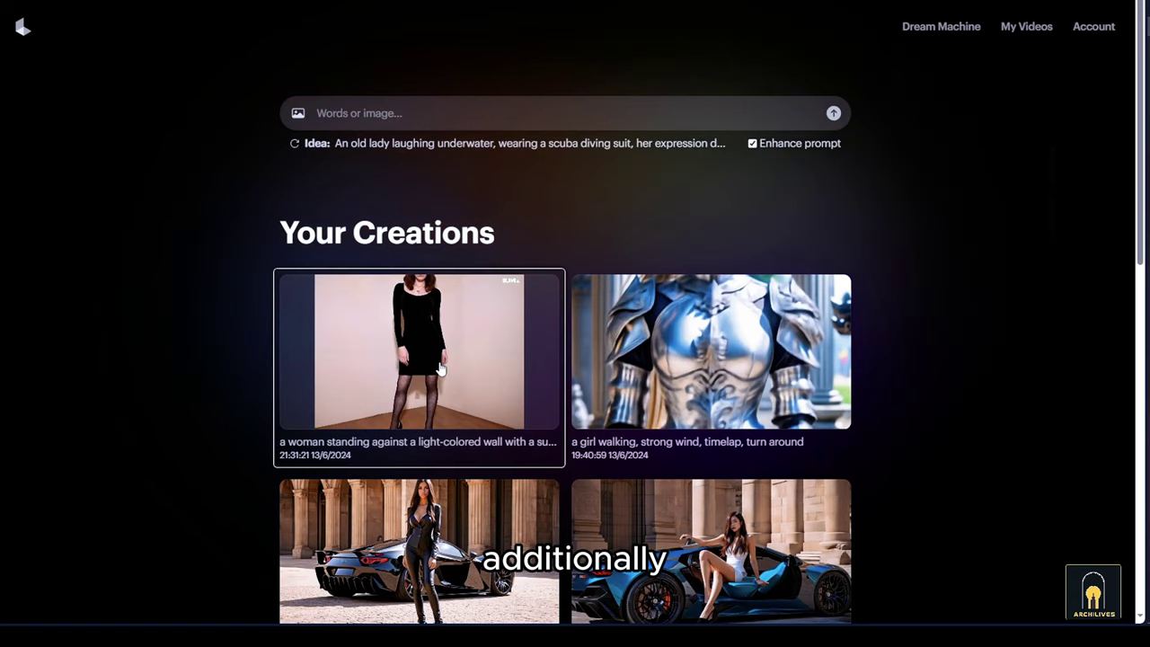
pyautogui.click(440, 368)
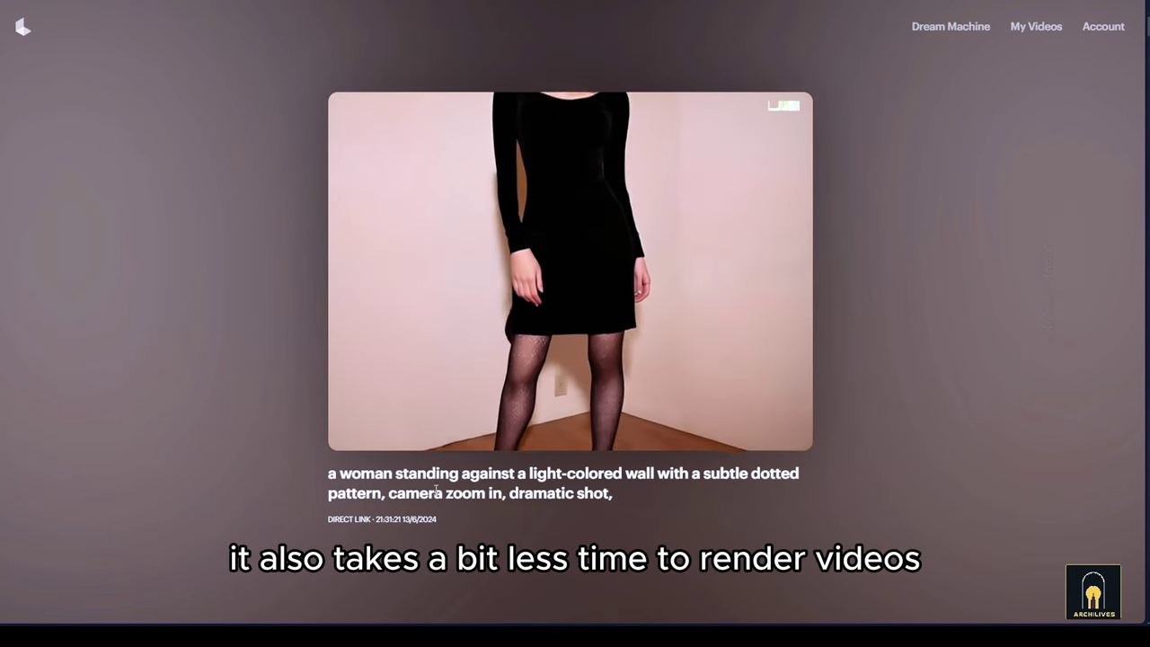
pyautogui.moveTo(385, 494); pyautogui.dragTo(500, 495)
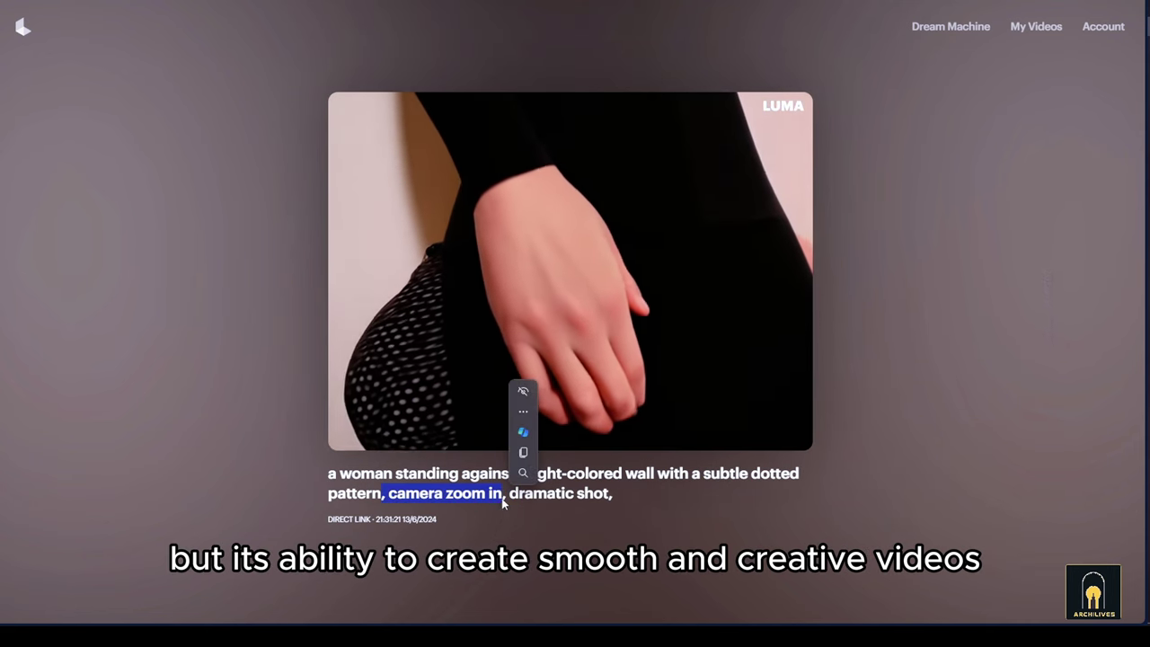
pyautogui.click(804, 493)
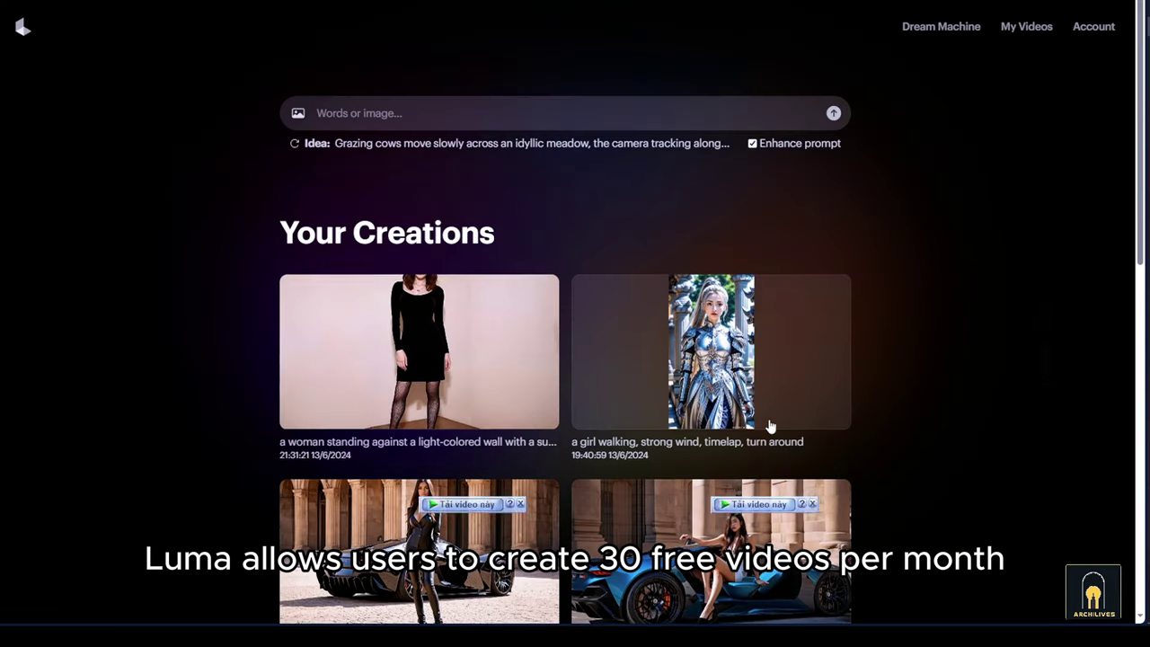
# Step: Reopen the supercar video, highlight "hair blowing in the wind, smiling," in its prompt, and return to the Dream Machine start page
pyautogui.scroll(-3, 808, 404)
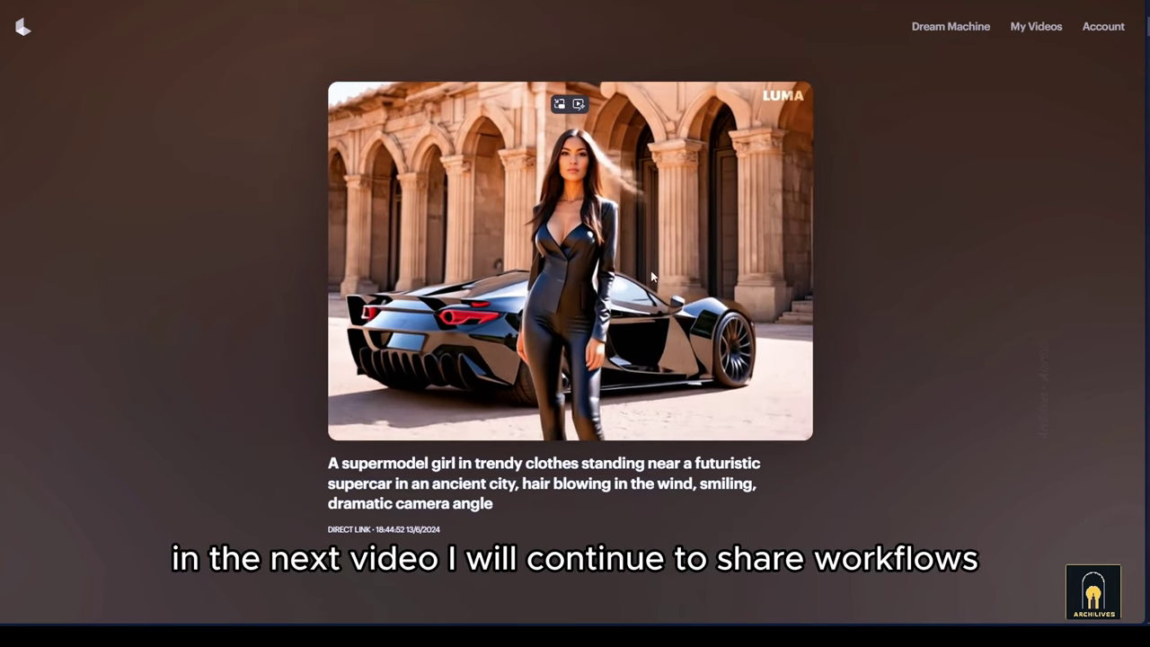
pyautogui.moveTo(523, 483); pyautogui.dragTo(706, 499)
pyautogui.moveTo(522, 484); pyautogui.dragTo(761, 489)
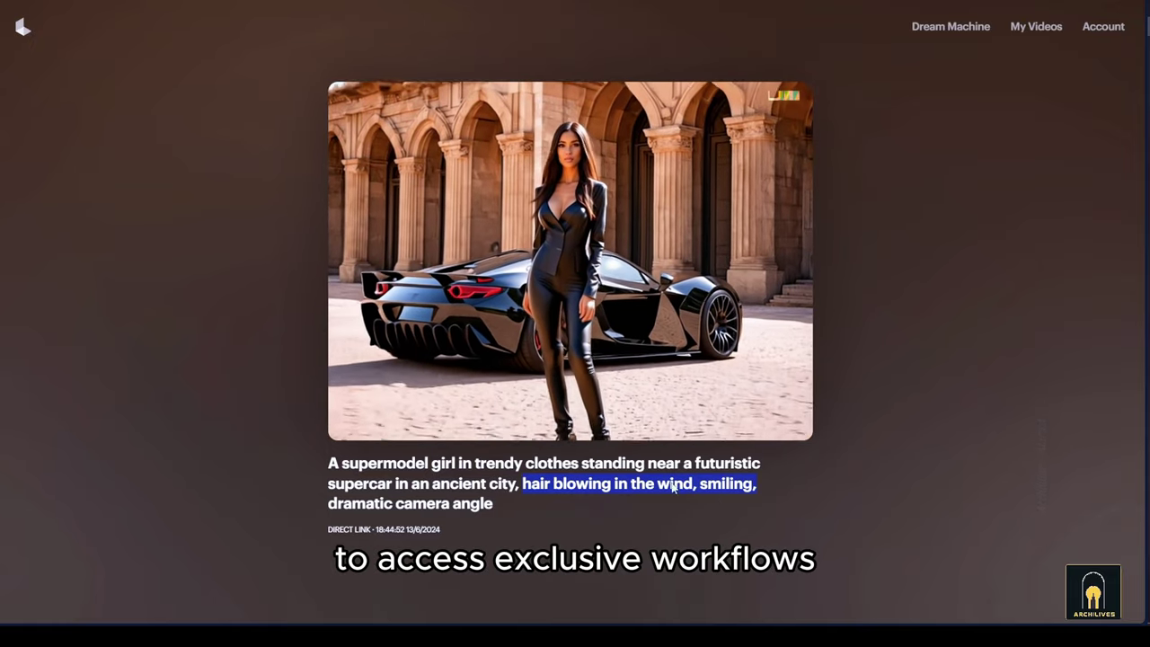
pyautogui.click(23, 26)
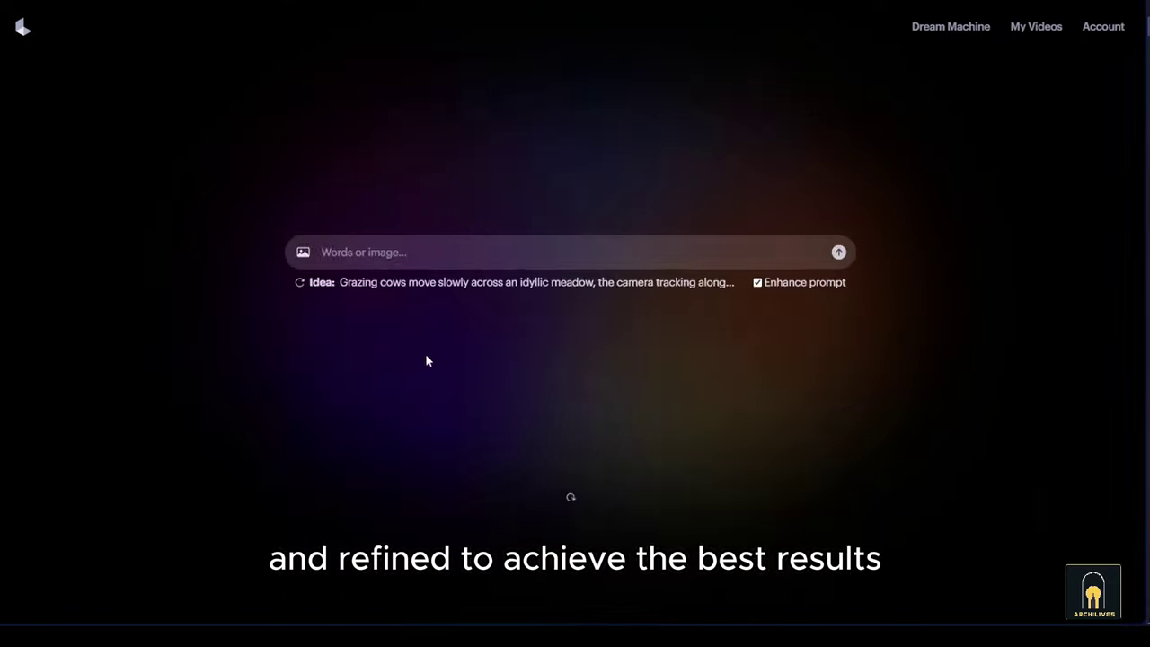